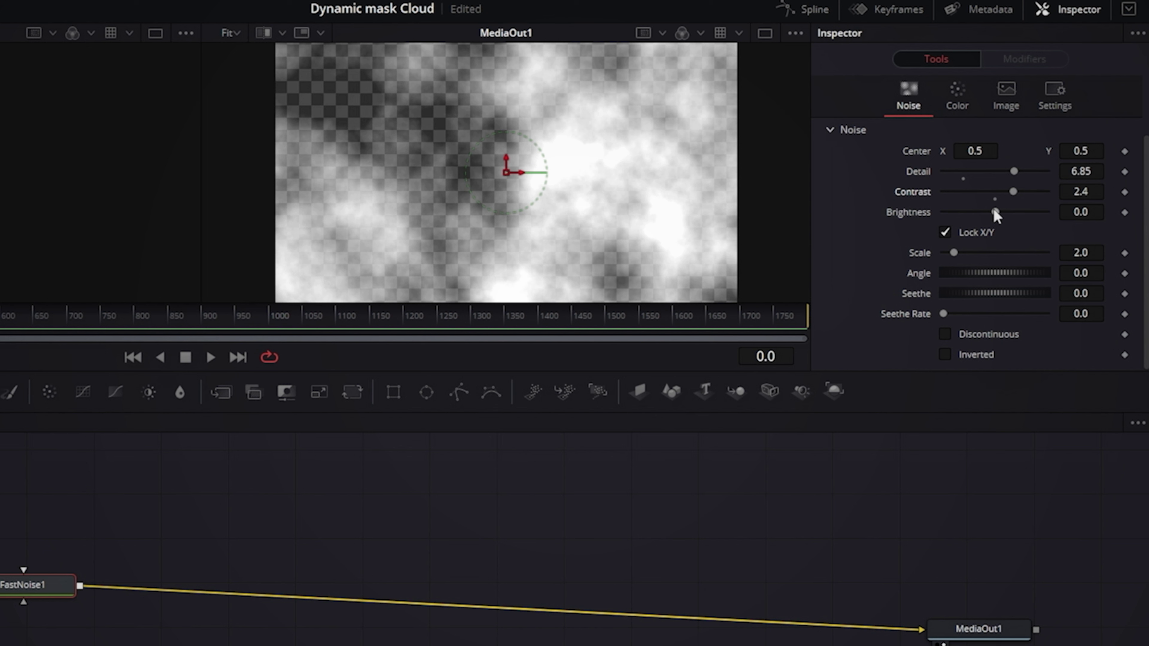
Raise the FastNoise brightness to 0.13 and set its Color 1 to bright green #0eff01.
left_click_drag(990, 214, 1001, 212)
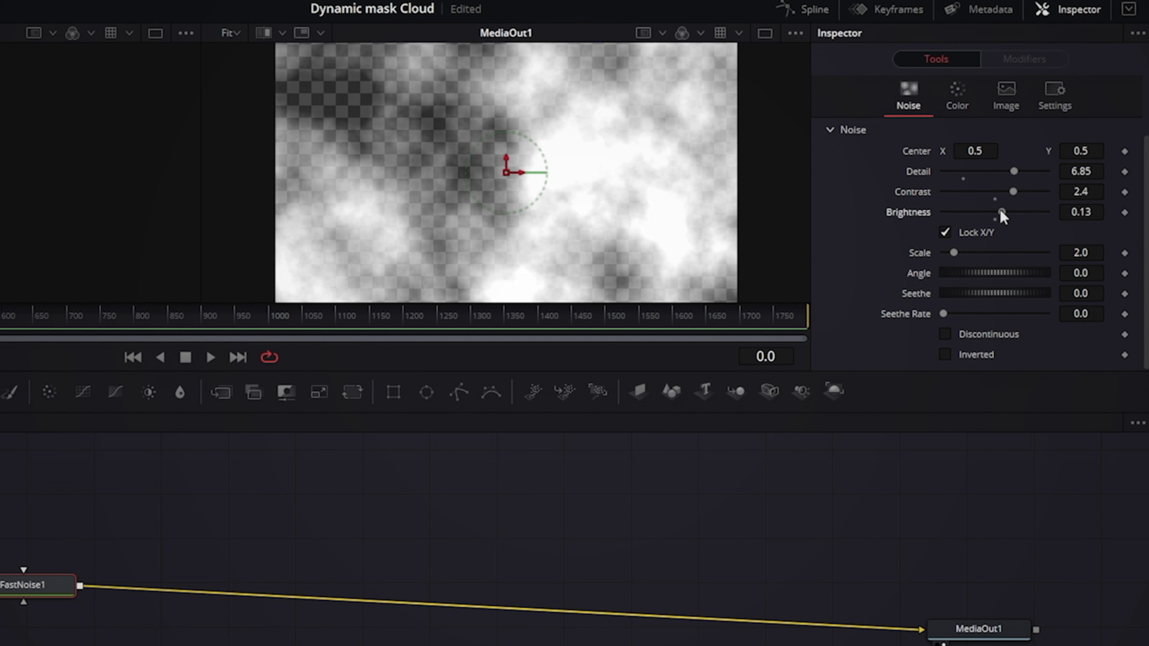
left_click(956, 103)
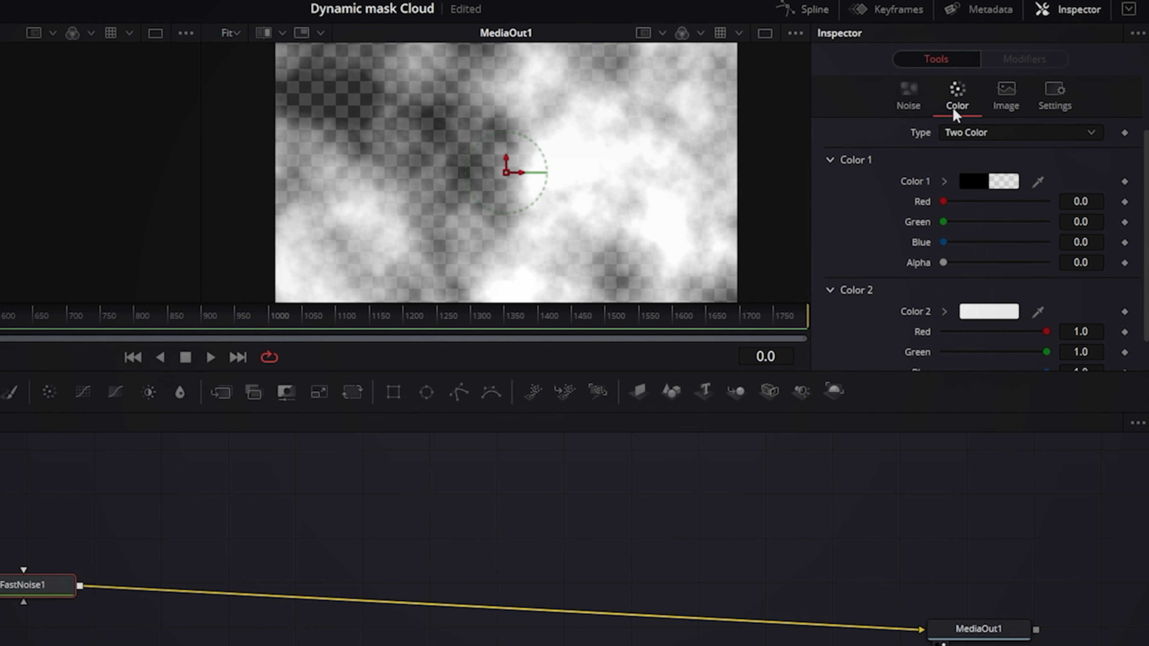
left_click(968, 184)
left_click_drag(486, 308, 479, 255)
left_click_drag(559, 263, 557, 223)
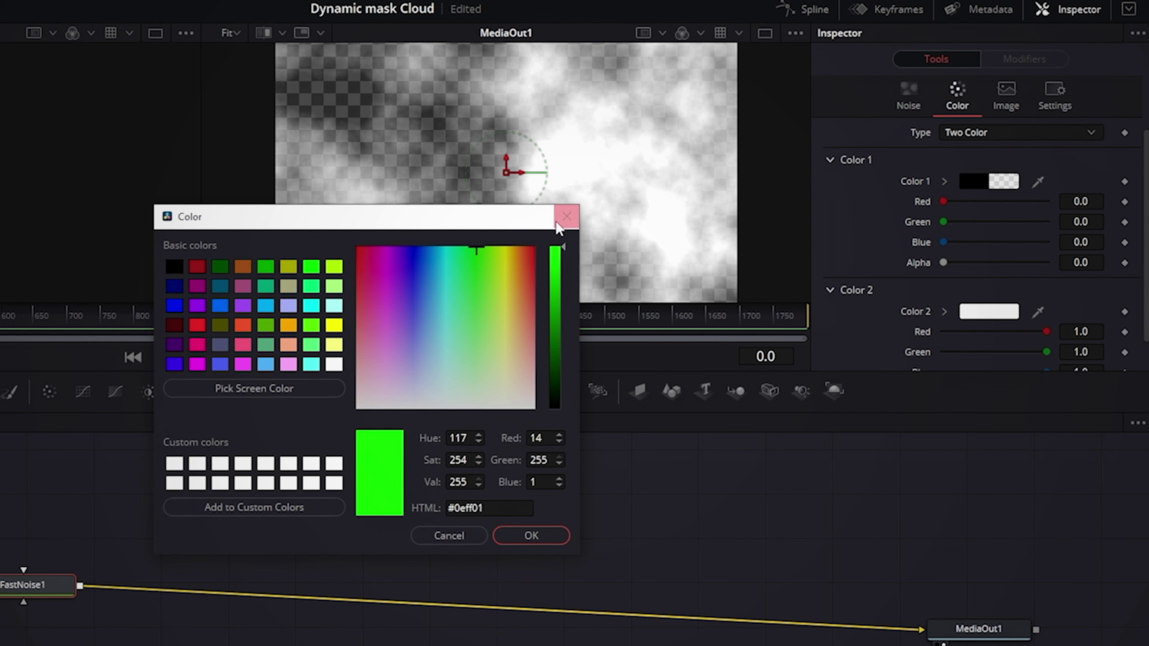
left_click(532, 535)
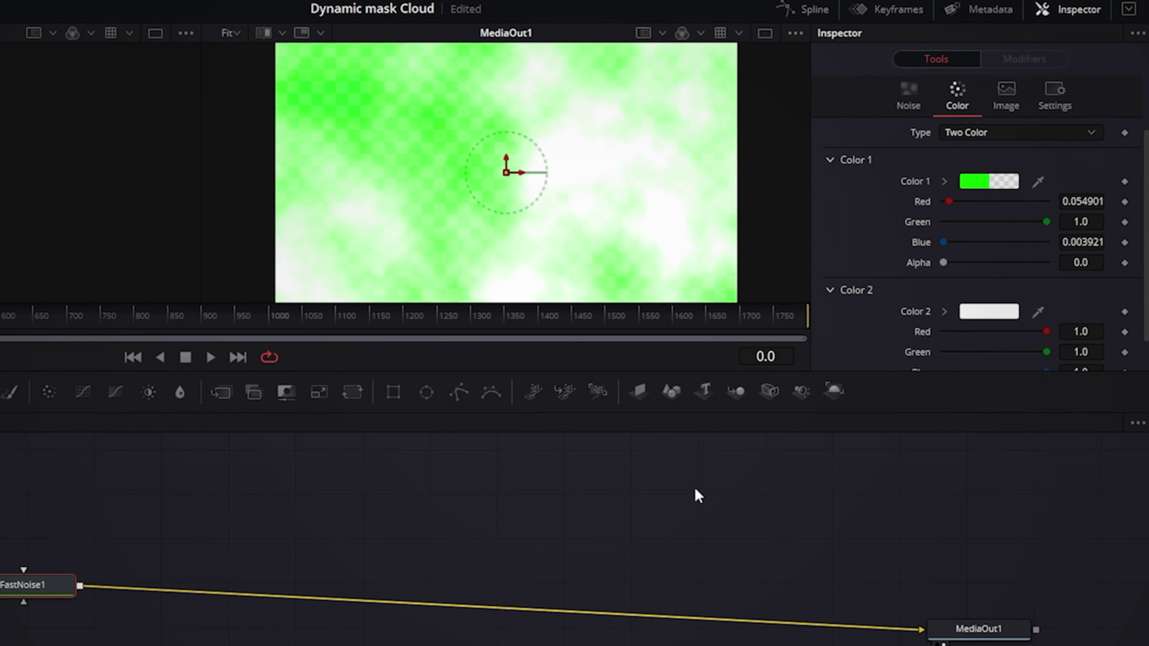
Change the FastNoise node's Color 2 to solid black.
left_click(990, 310)
left_click_drag(560, 298, 559, 458)
left_click(547, 534)
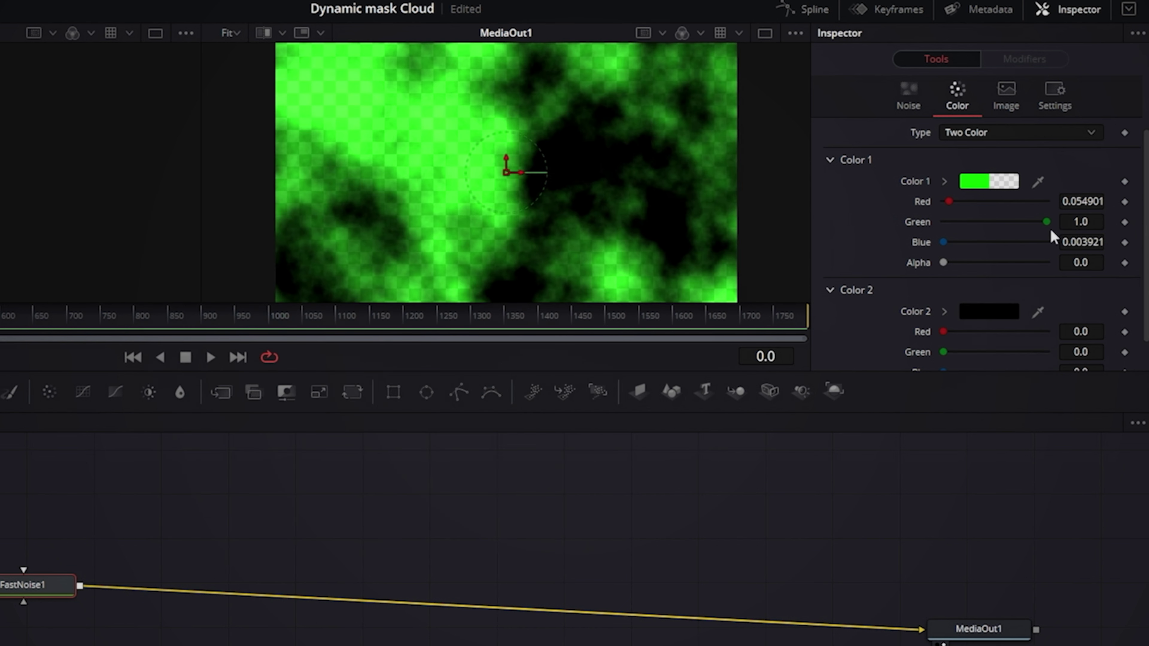
Set the noise scale to 16.38, Seethe to 0.051 and Seethe Rate to 0.039.
left_click(910, 90)
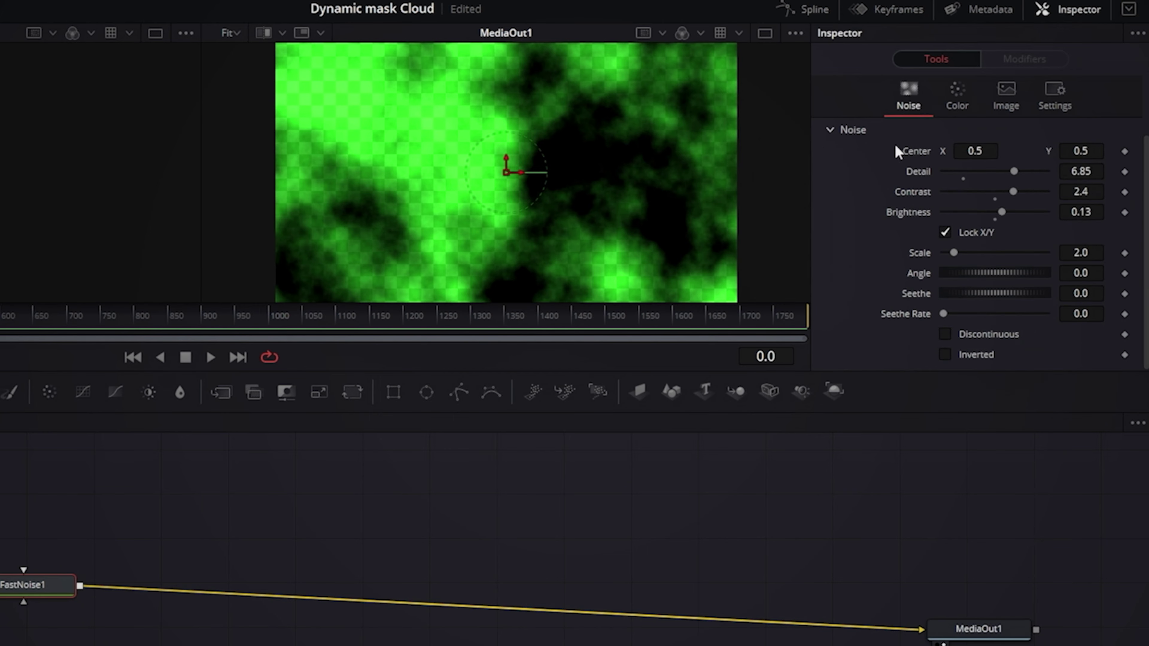
left_click_drag(954, 254, 1026, 267)
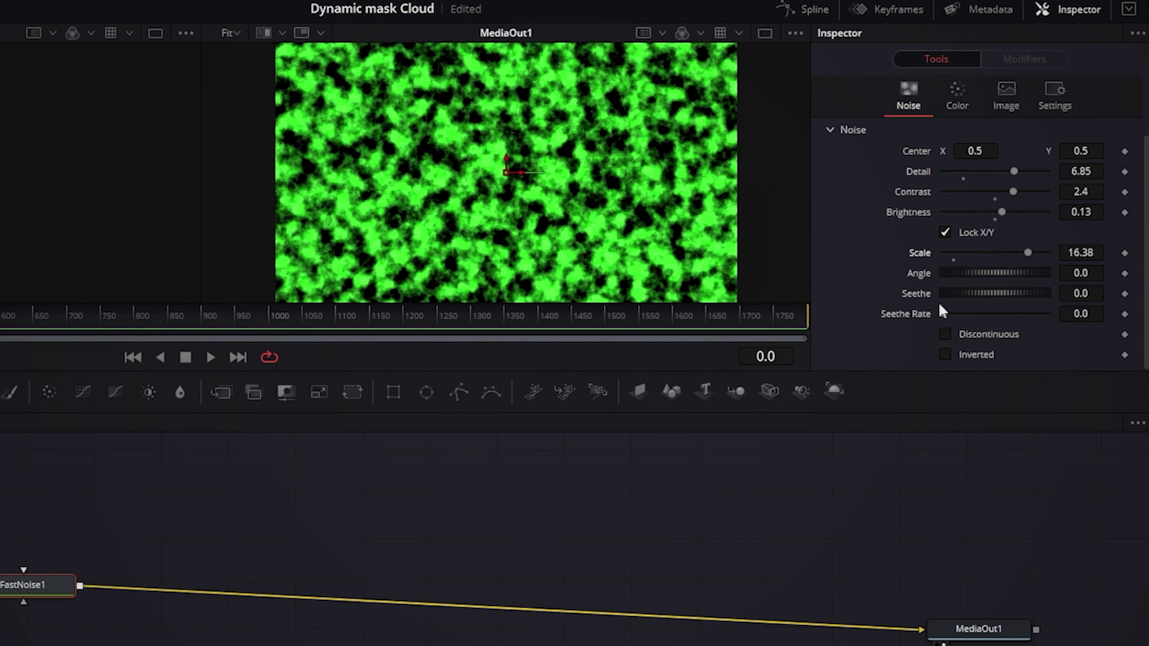
left_click_drag(981, 298, 946, 313)
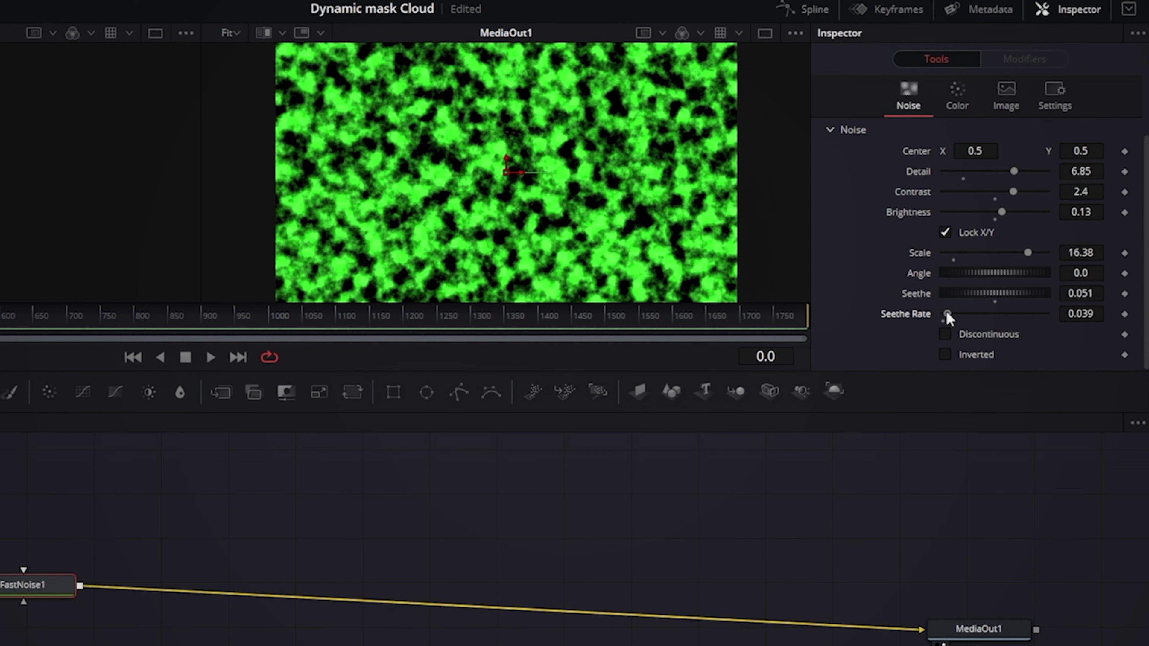
Play the noise animation while raising the Seethe Rate to 0.094, and stop playback.
left_click(211, 357)
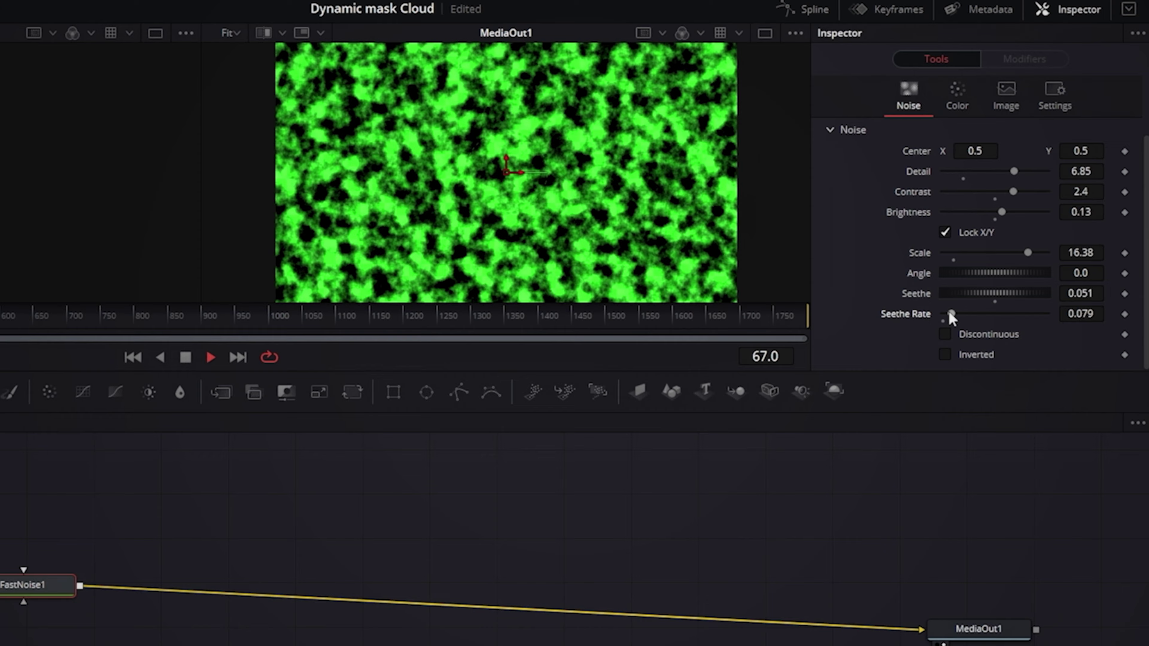
mouse_move(950, 314)
left_mouse_down()
mouse_move(975, 312)
mouse_move(949, 315)
left_mouse_up()
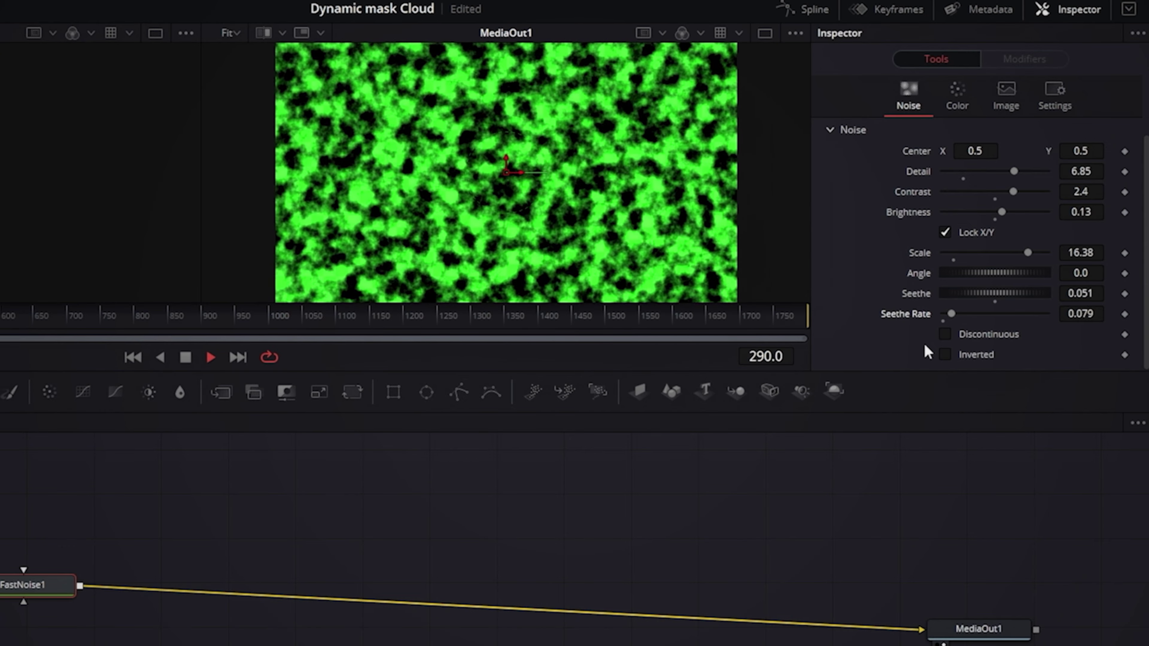
left_click_drag(951, 313, 953, 314)
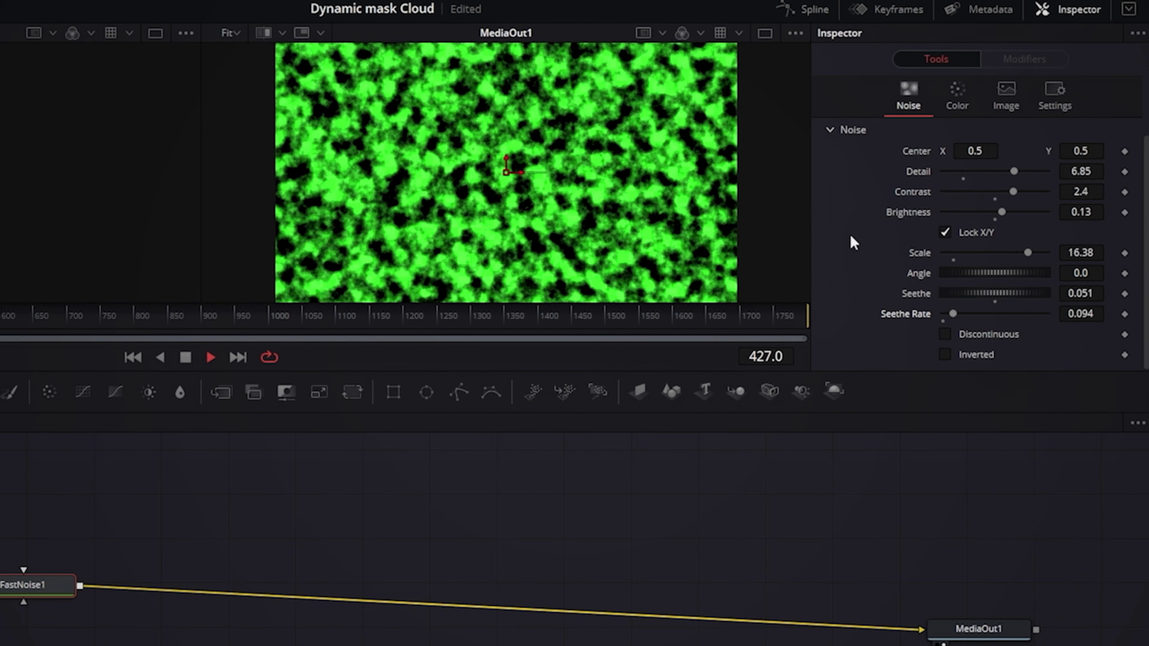
left_click(183, 361)
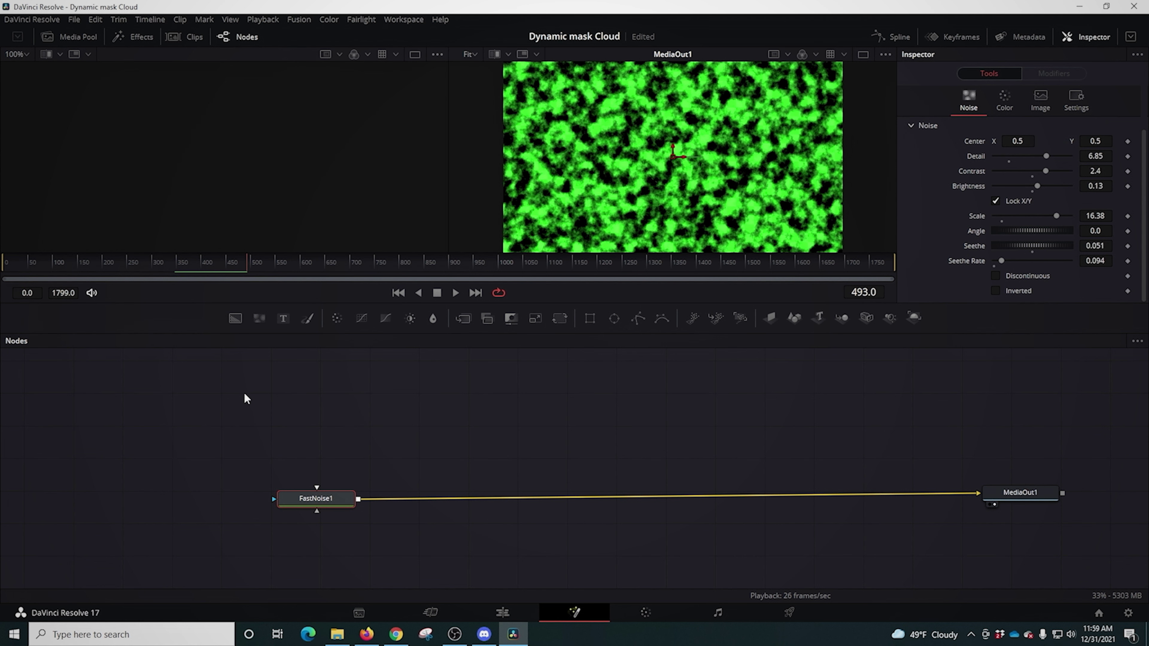
Add a Background node above FastNoise1 and copy the HTML code of FastNoise1's Color 1.
left_click_drag(233, 319, 329, 446)
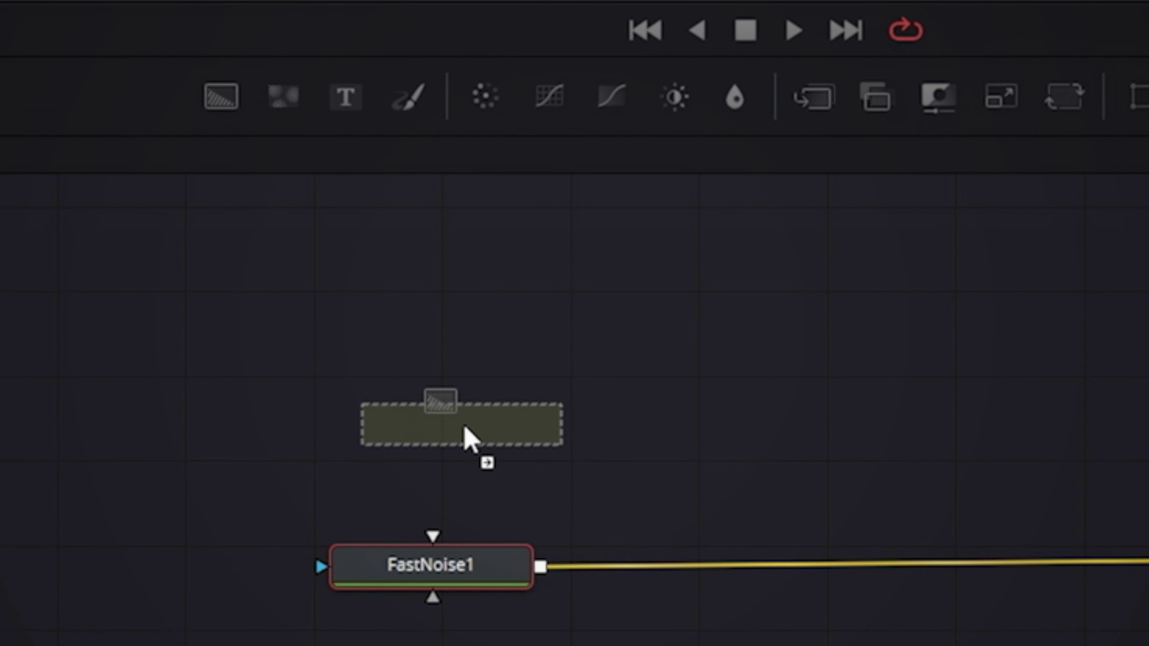
left_click_drag(466, 437, 466, 438)
left_click(435, 572)
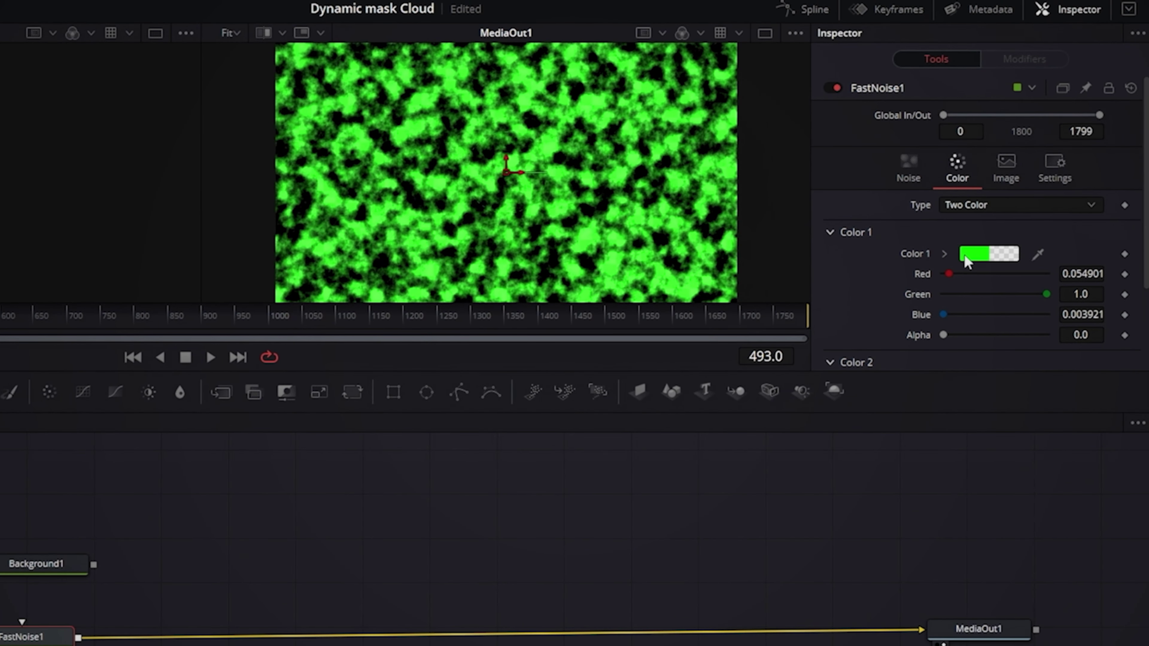
left_click(967, 259)
triple_click(471, 507)
right_click(468, 511)
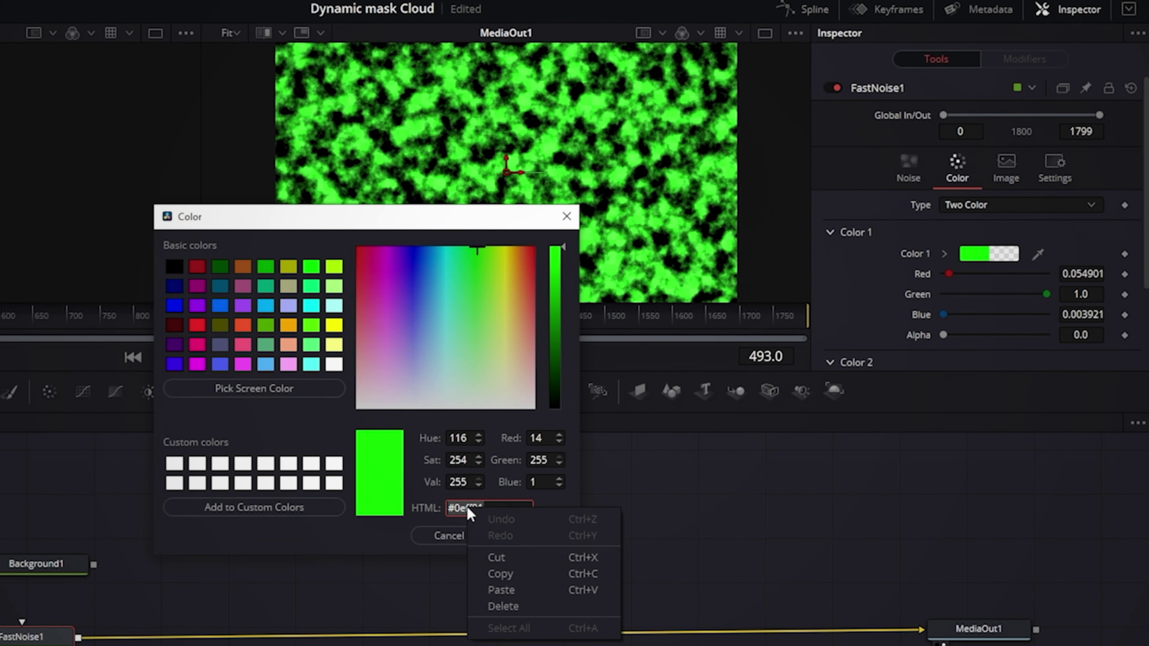
left_click(498, 573)
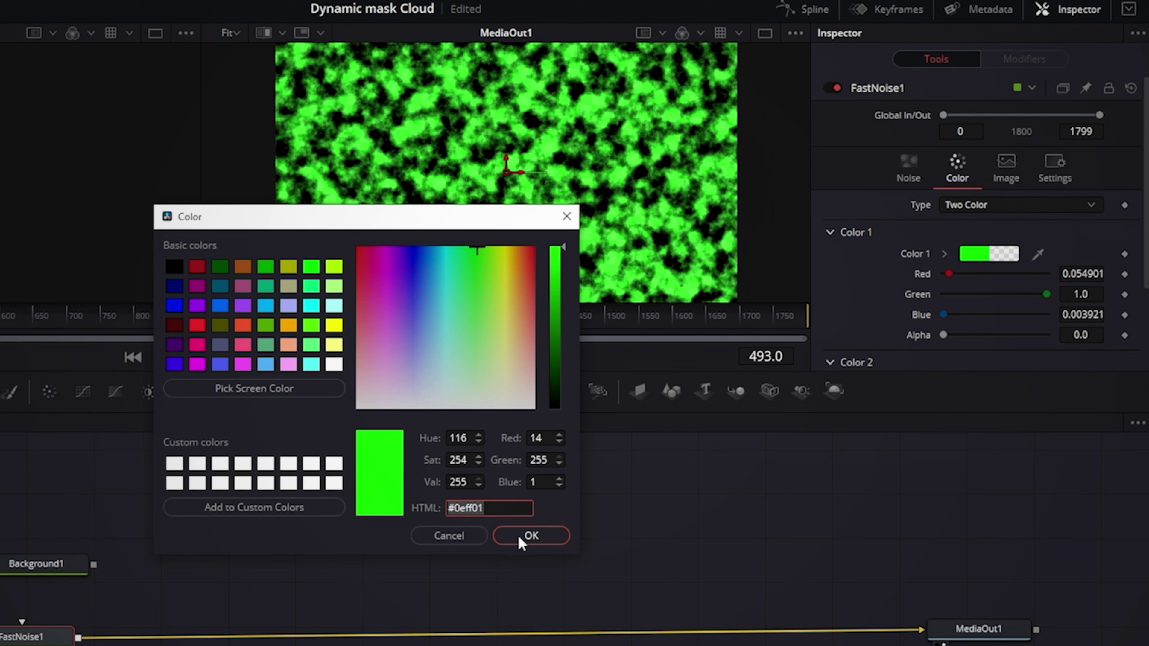
left_click(520, 538)
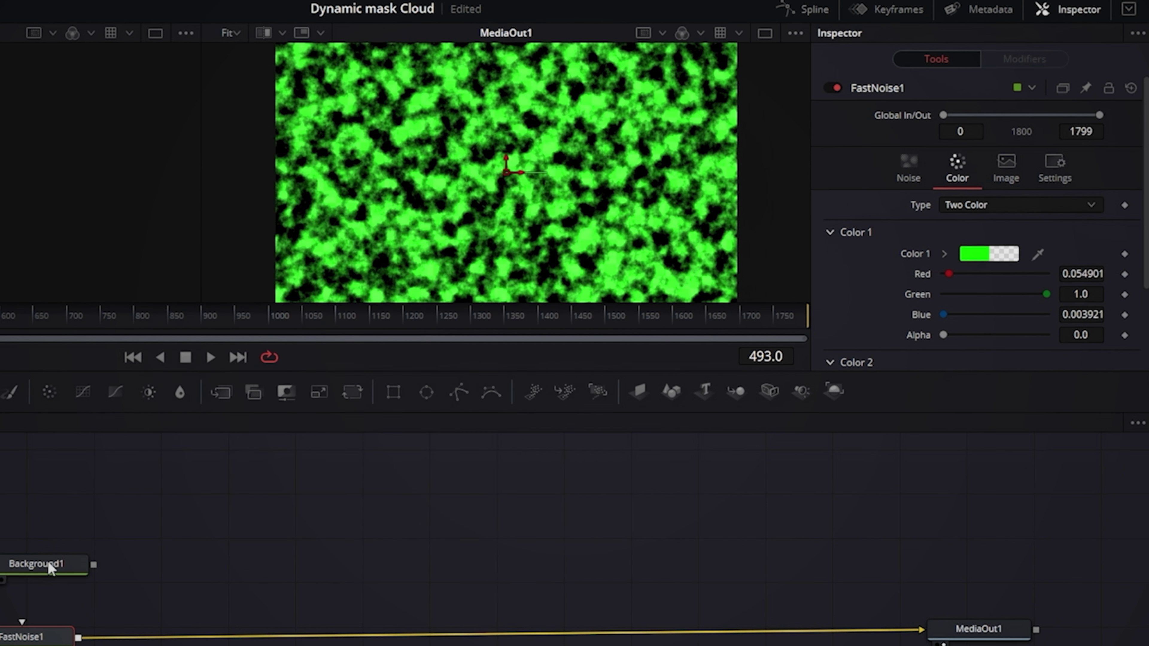
Paste the copied HTML code #0eff01 as the Background node's color and apply it.
left_click(61, 562)
left_click(982, 256)
triple_click(499, 502)
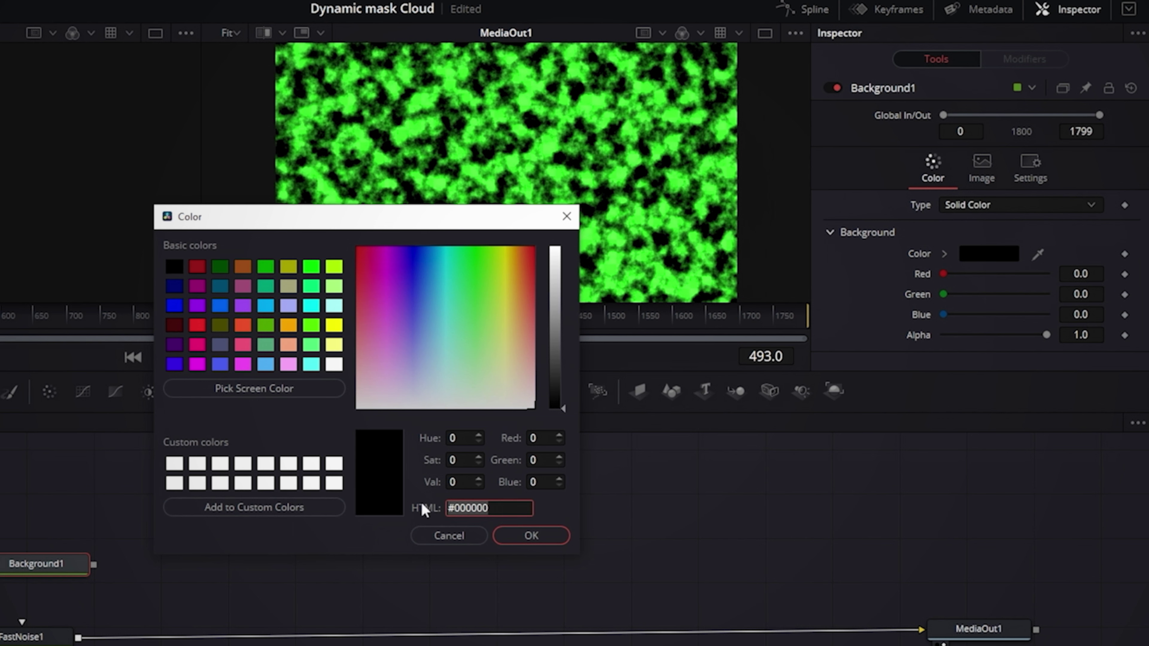
key("ctrl+v")
left_click(532, 534)
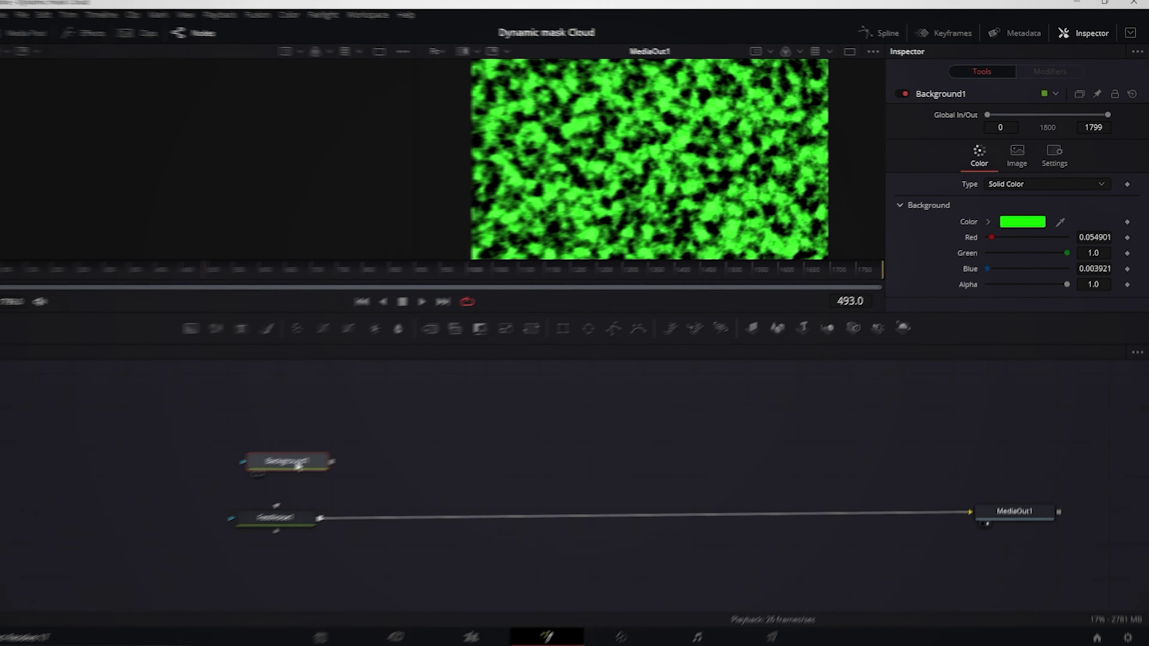
Arrange Background1 below FastNoise1, with FastNoise1 merged over it, and connect the Merge1 output to MediaOut1.
left_click_drag(299, 466, 356, 537)
left_click_drag(455, 537, 979, 494)
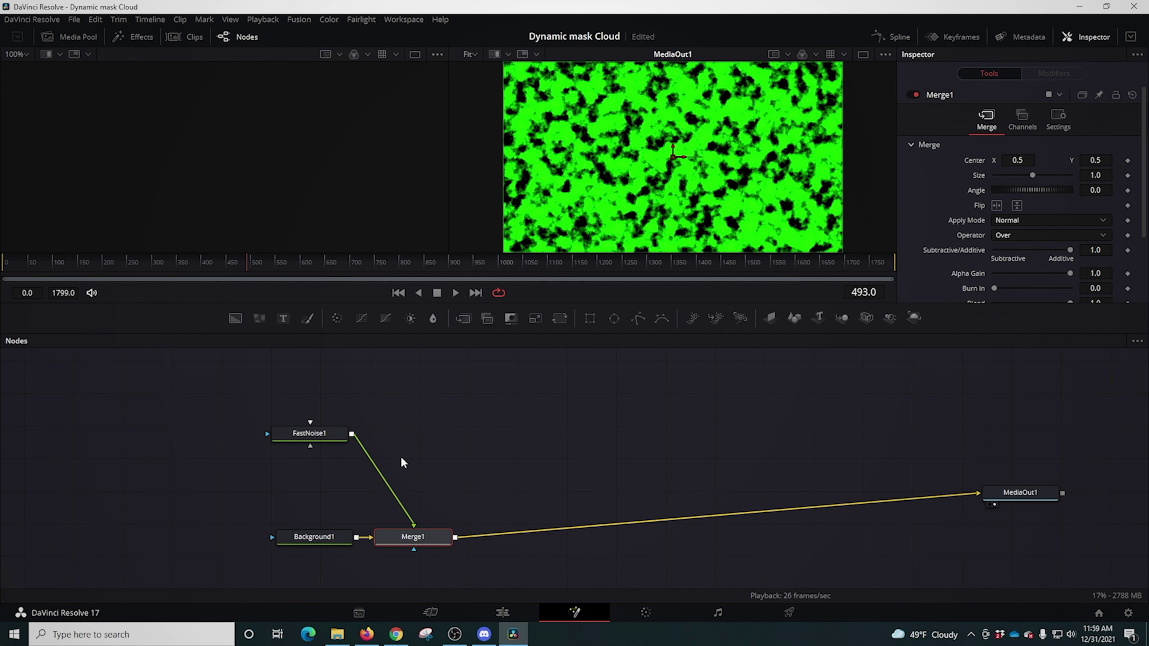
Add a Rectangle mask to FastNoise1 and enlarge it to a width of 0.866 and a height of 0.858.
left_click(316, 436)
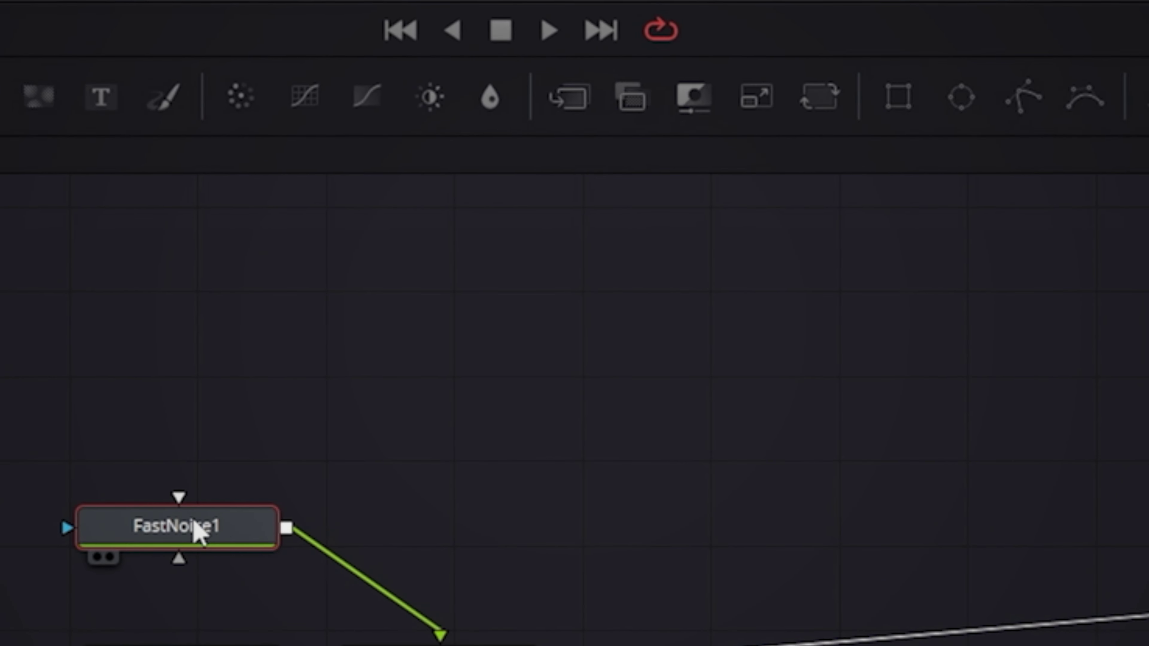
left_click(902, 106)
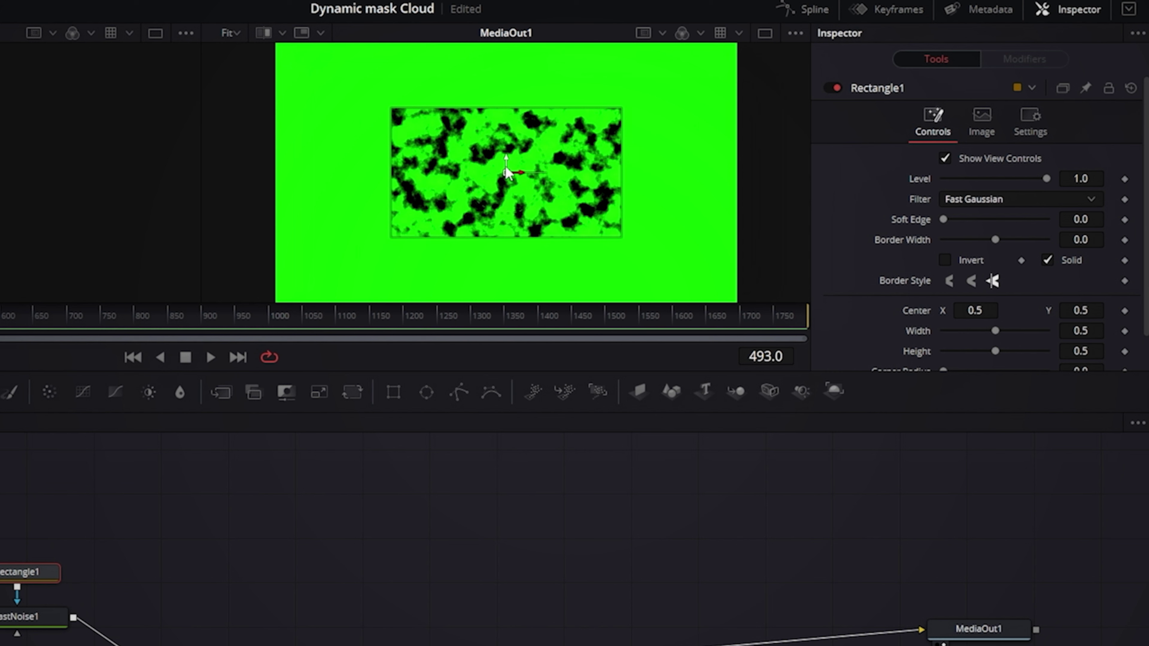
scroll(882, 272, "down", 2)
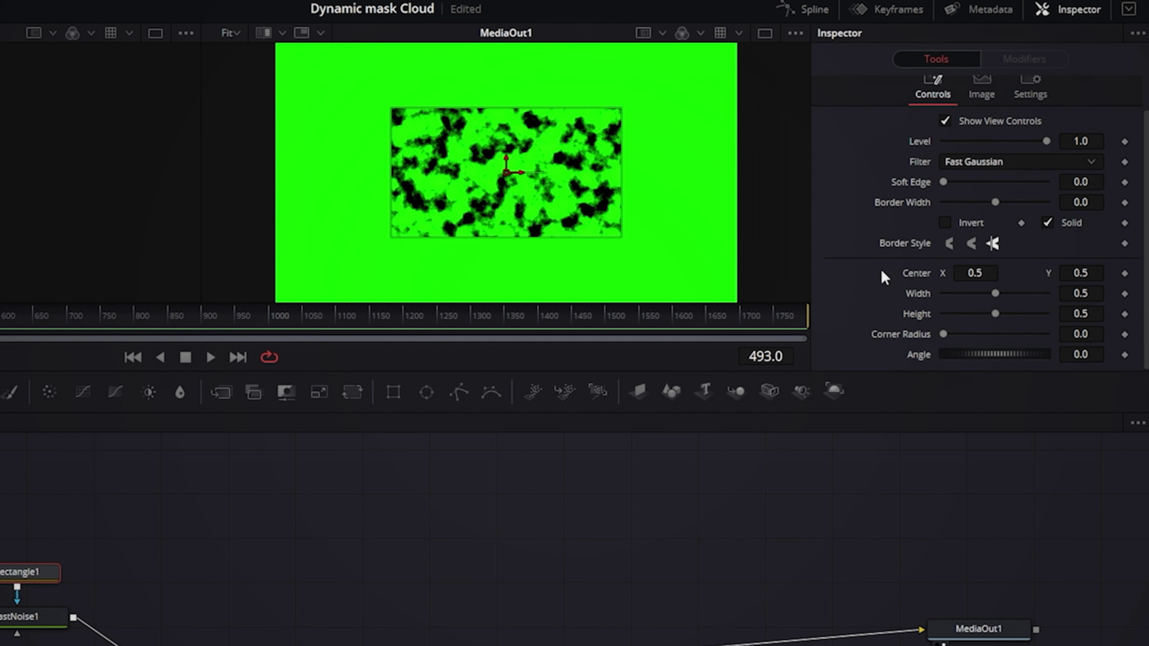
left_click_drag(996, 292, 1032, 326)
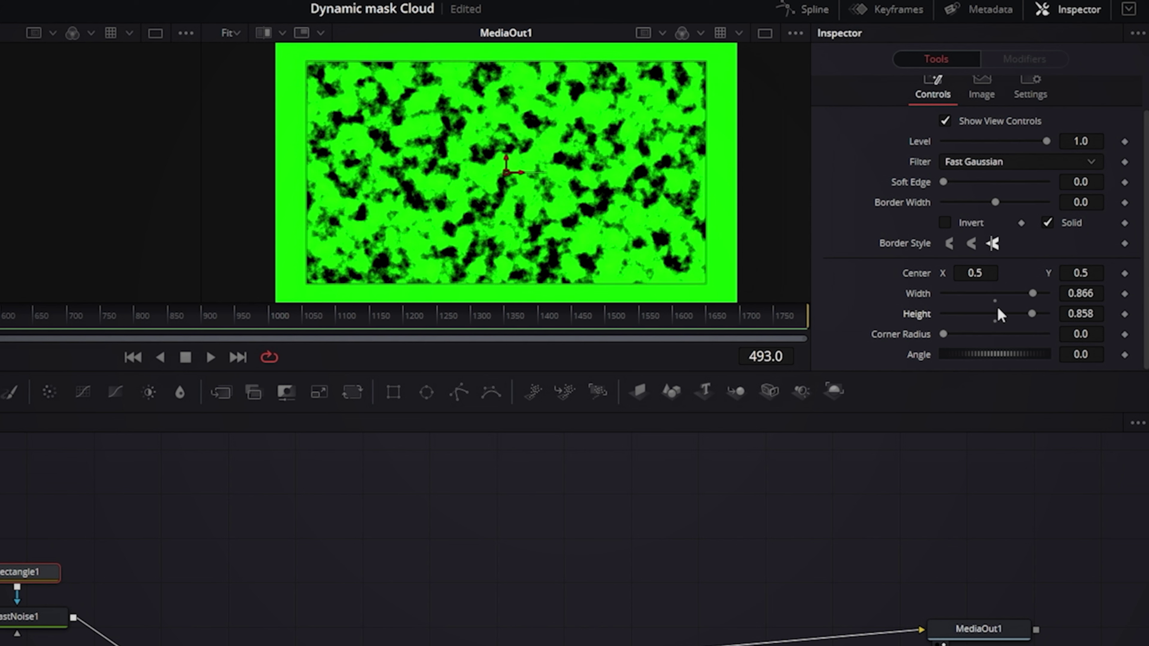
Set the rectangle mask to soft edge 0.063, border width 0.051, width 0.717 and height 0.606, and preview the animation.
left_click_drag(943, 185, 1009, 209)
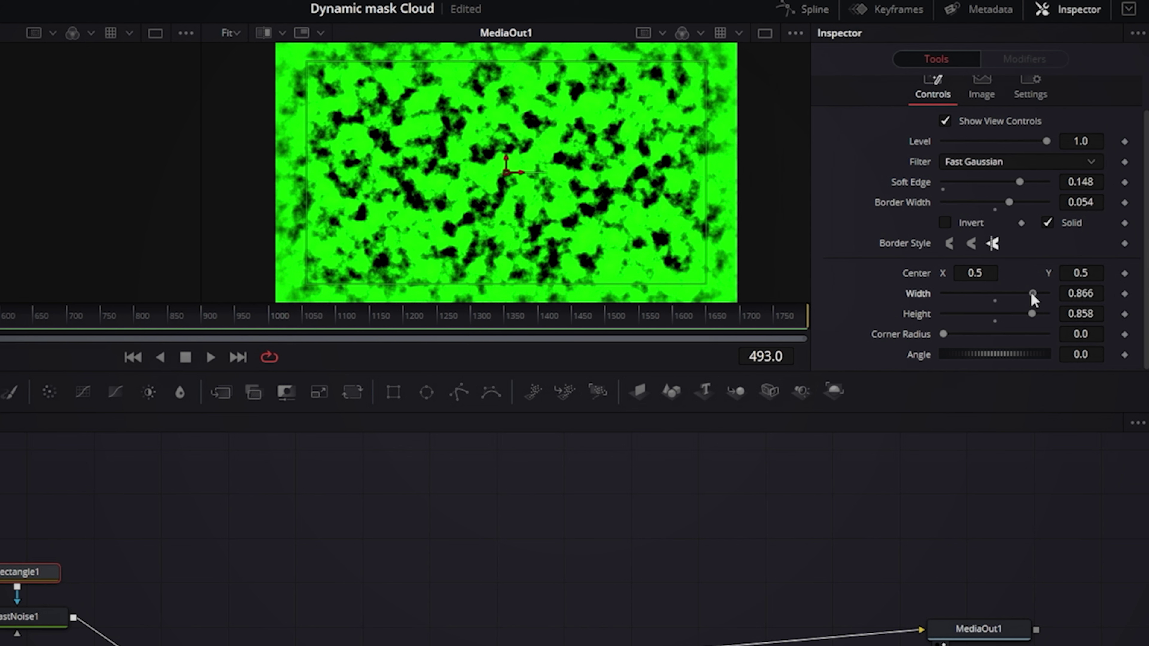
left_click_drag(1031, 294, 1008, 324)
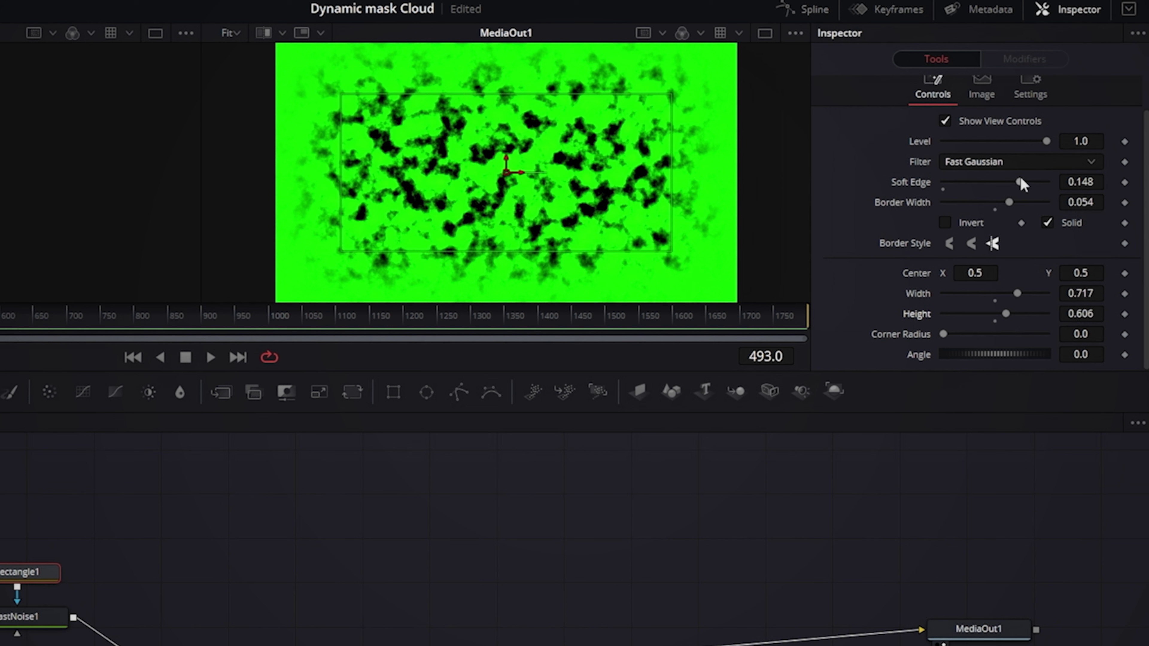
left_click_drag(1020, 179, 1008, 204)
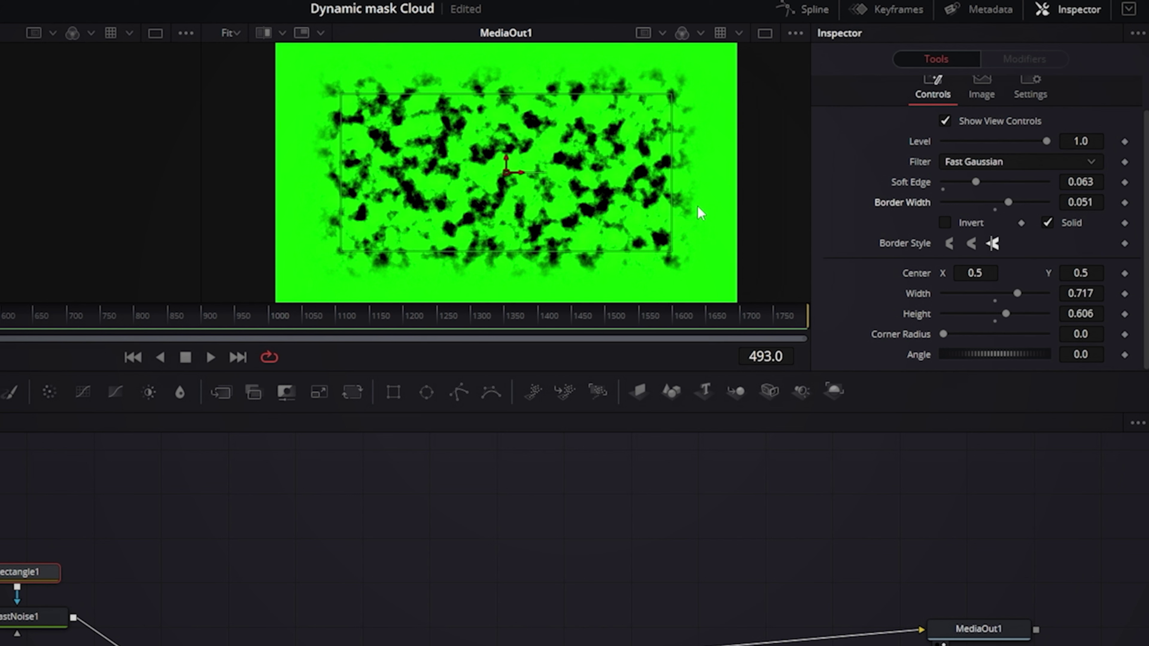
left_click(211, 359)
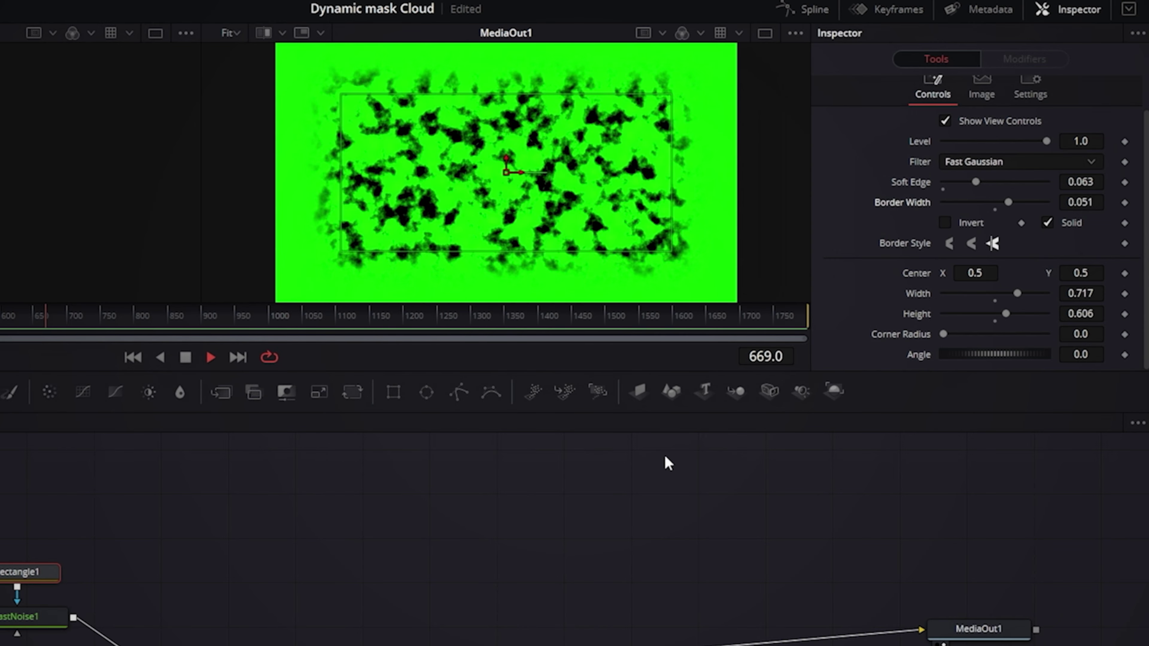
left_click(185, 361)
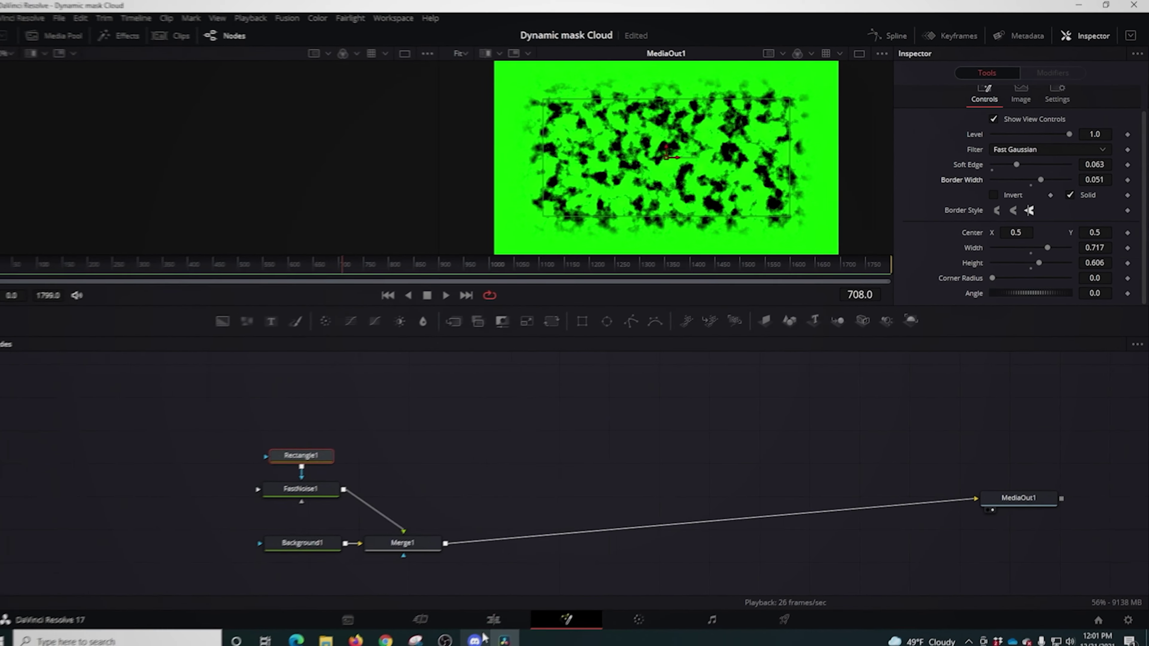
On the Edit page, enlarge the timeline and swap the two Fusion Composition clips between tracks Video 1 and Video 2.
left_click(502, 613)
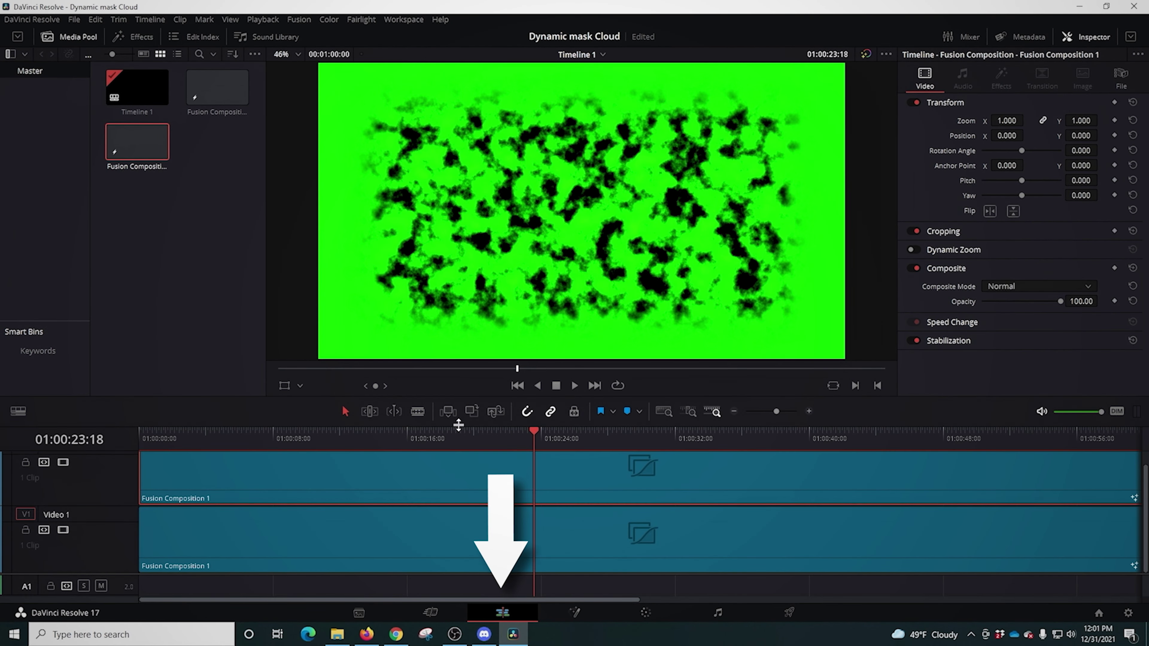
left_click_drag(434, 398, 433, 283)
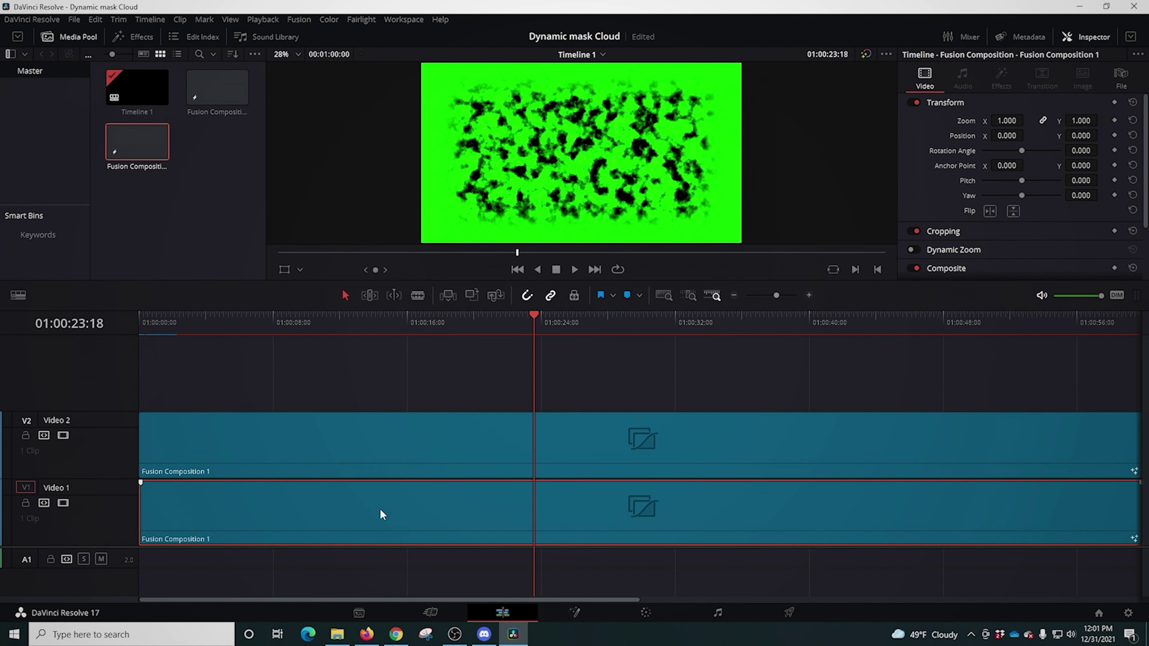
left_click_drag(379, 508, 374, 389)
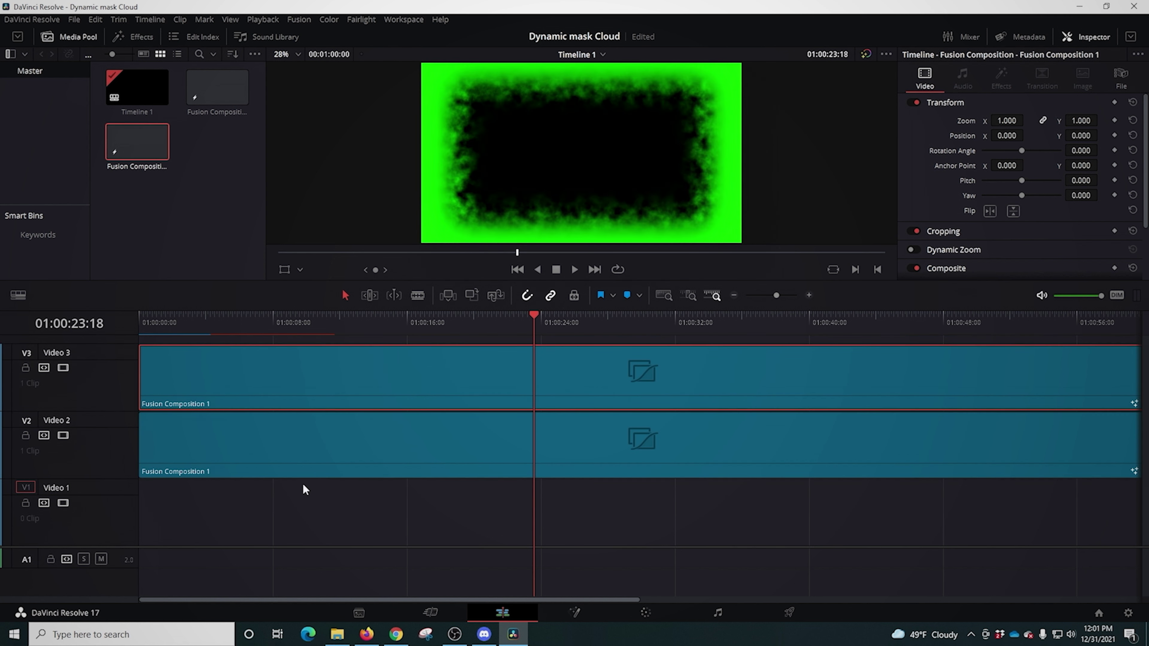
left_click_drag(303, 473, 302, 498)
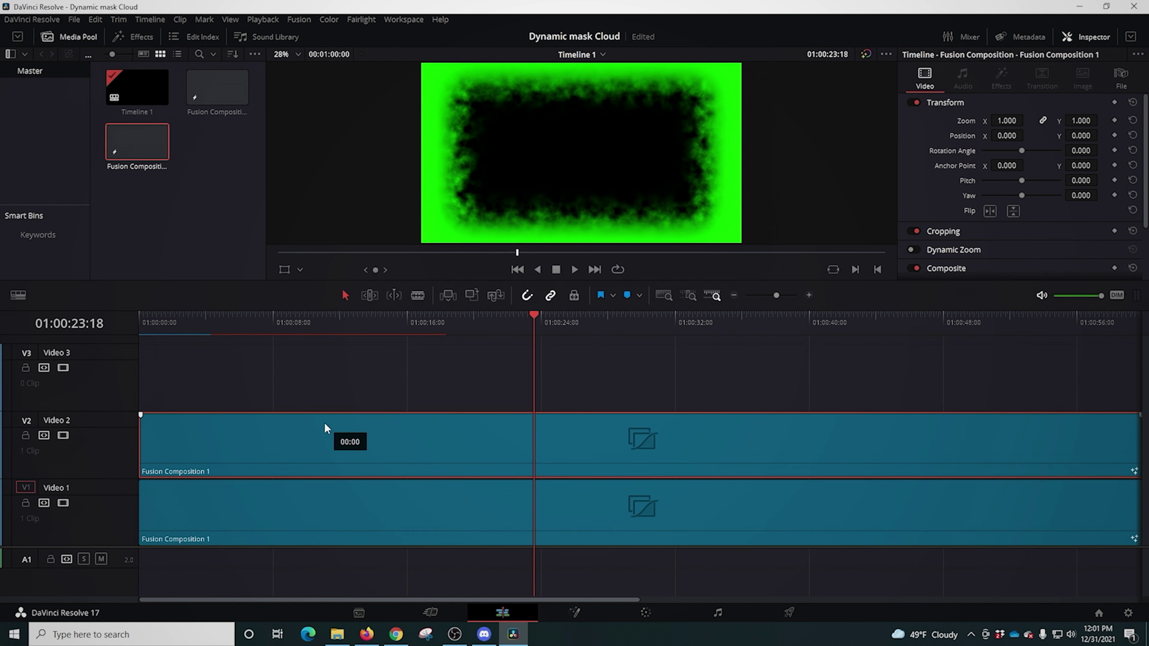
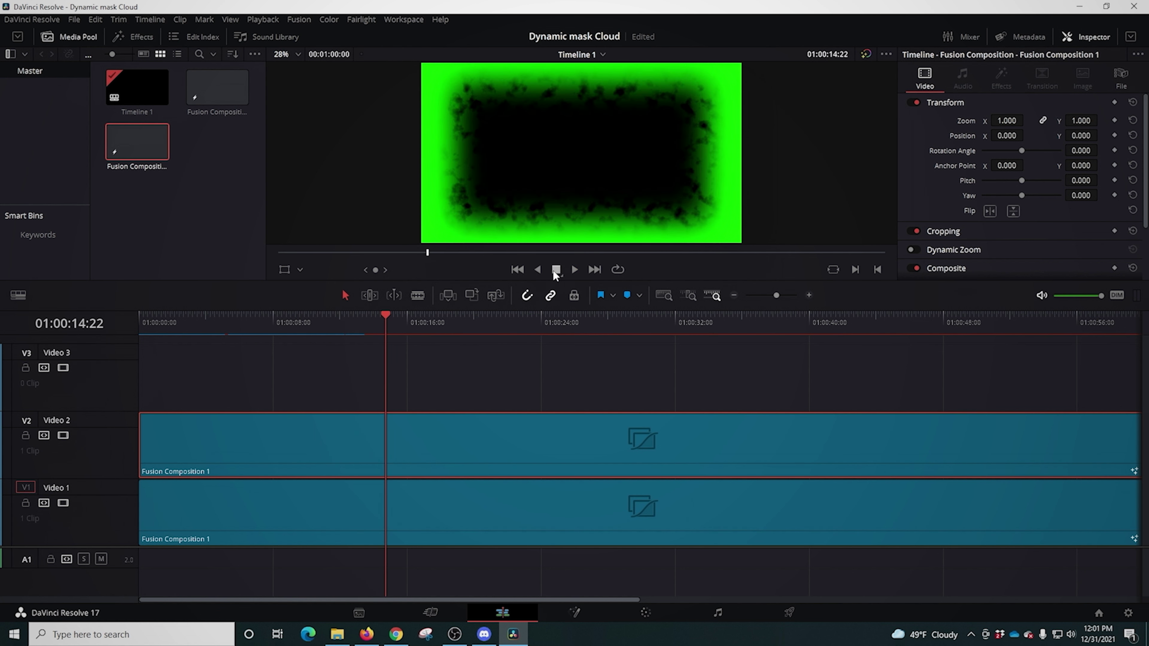
On the Deliver page, name the render Cloud Mask and set its location to the C:\Quick Edit\Dynamic Mask folder.
left_click(789, 613)
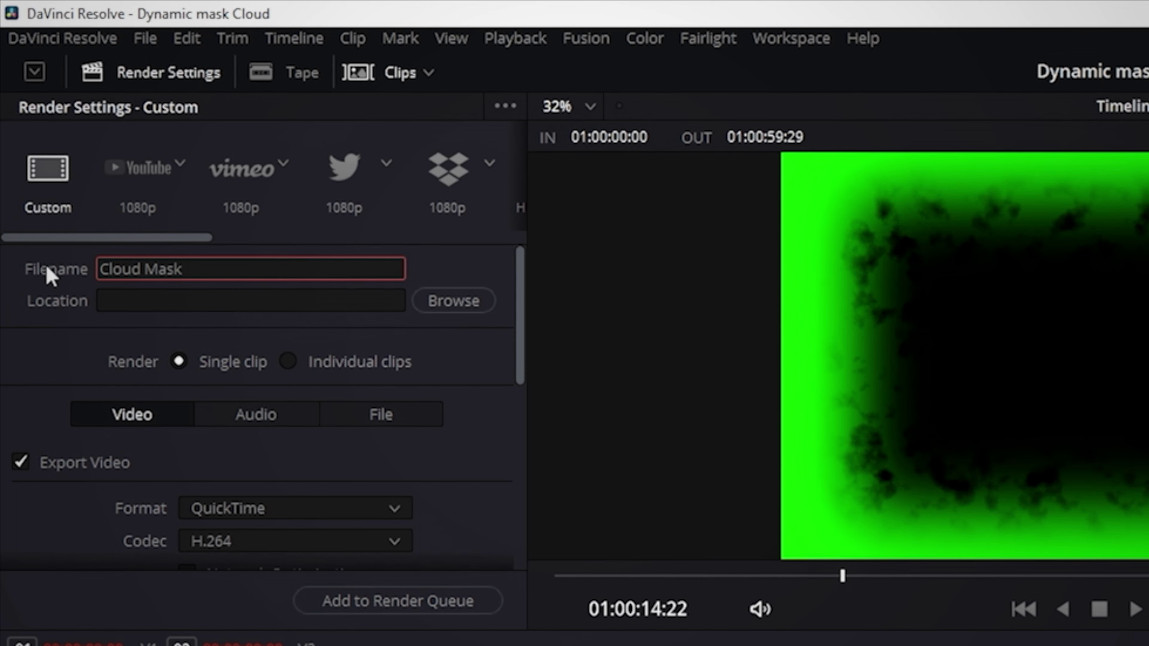
left_click(444, 307)
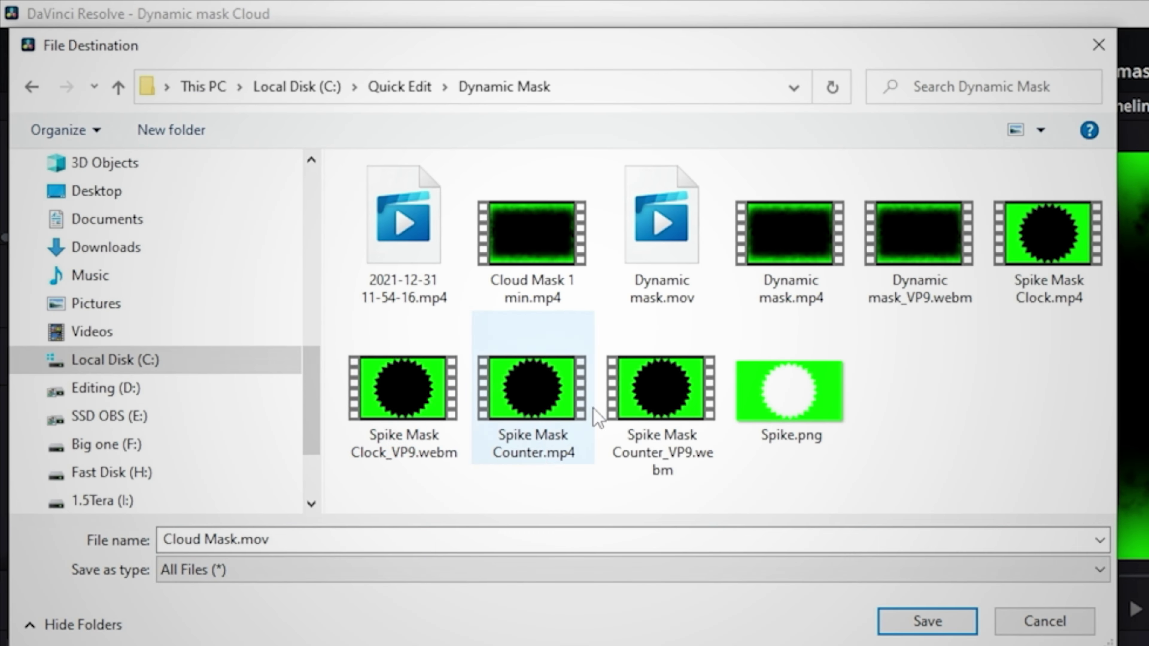
left_click(922, 620)
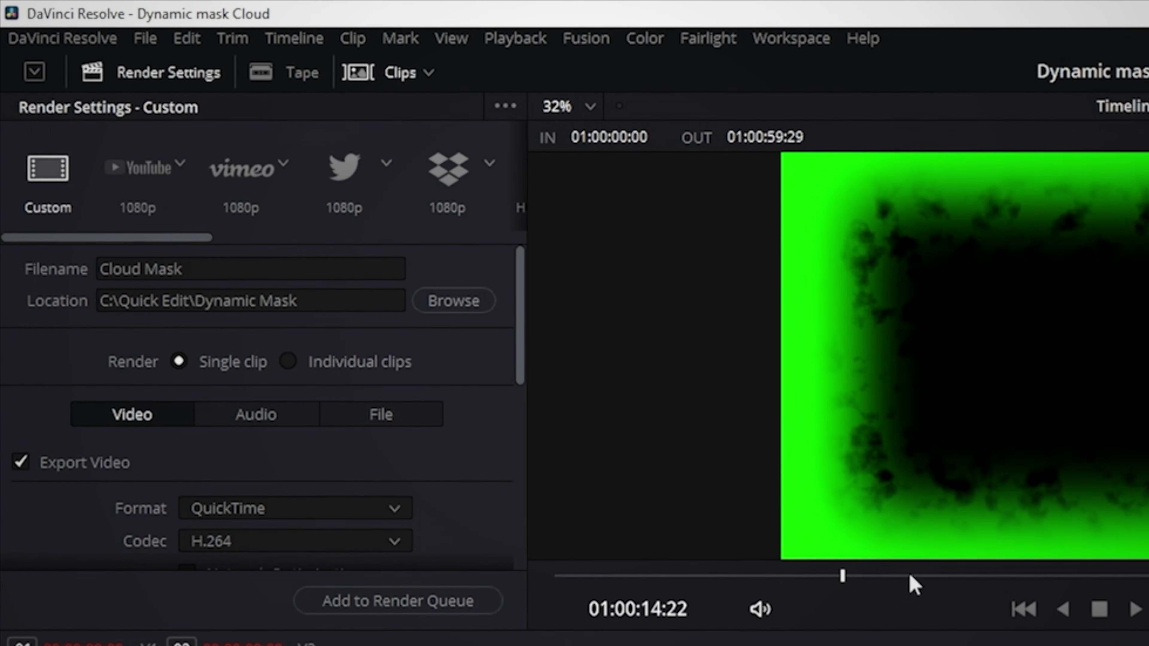
Set the export format to MP4, add the timeline to the render queue and render it.
scroll(478, 421, "down", 2)
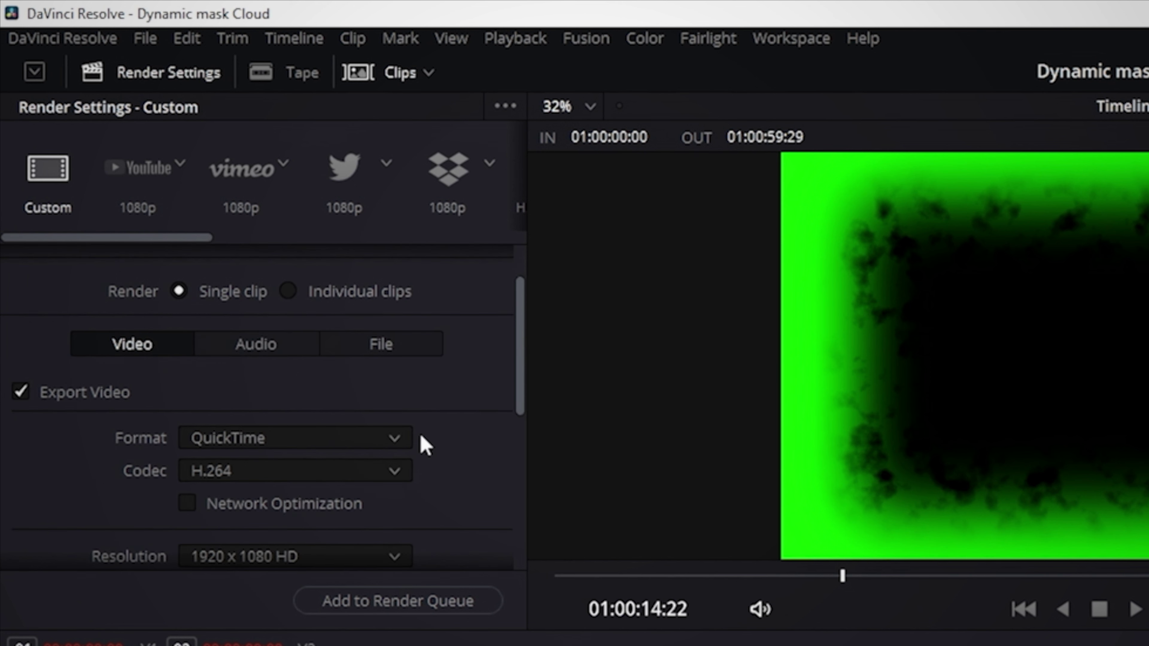
left_click(400, 439)
left_click(295, 543)
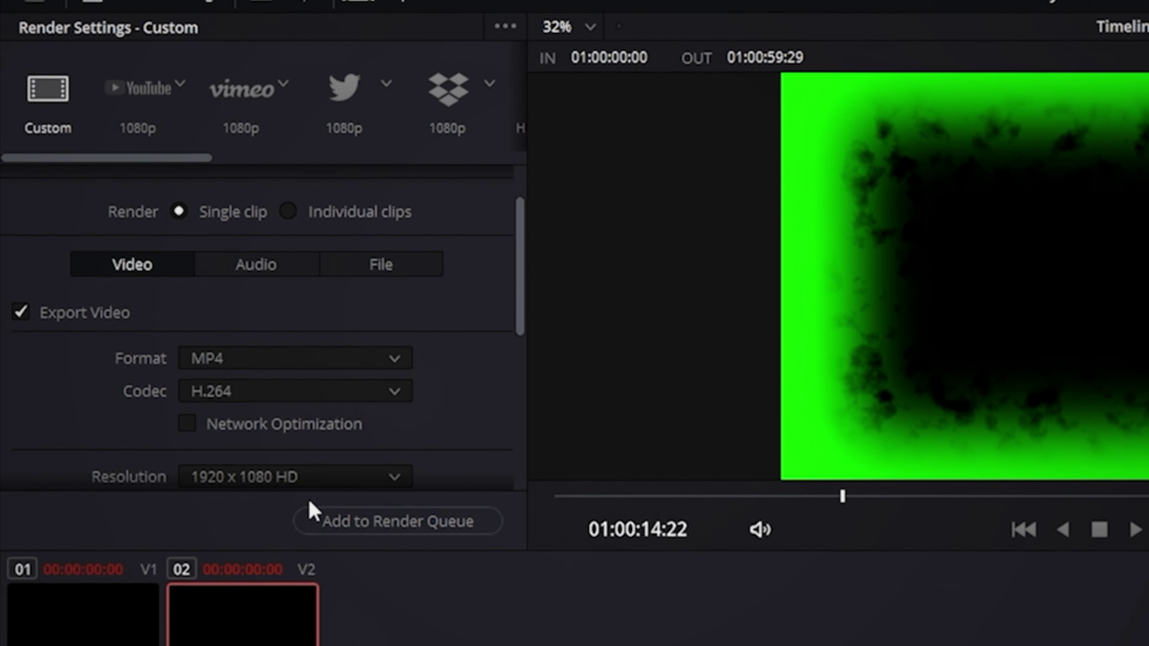
scroll(441, 367, "down", 4)
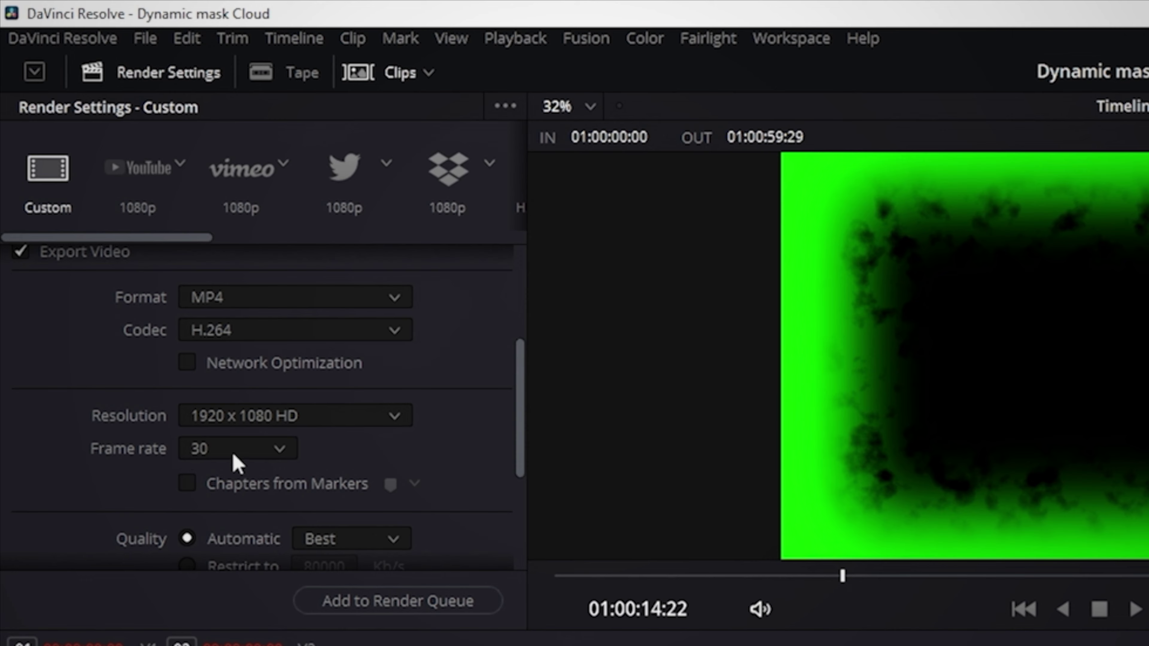
scroll(486, 452, "down", 4)
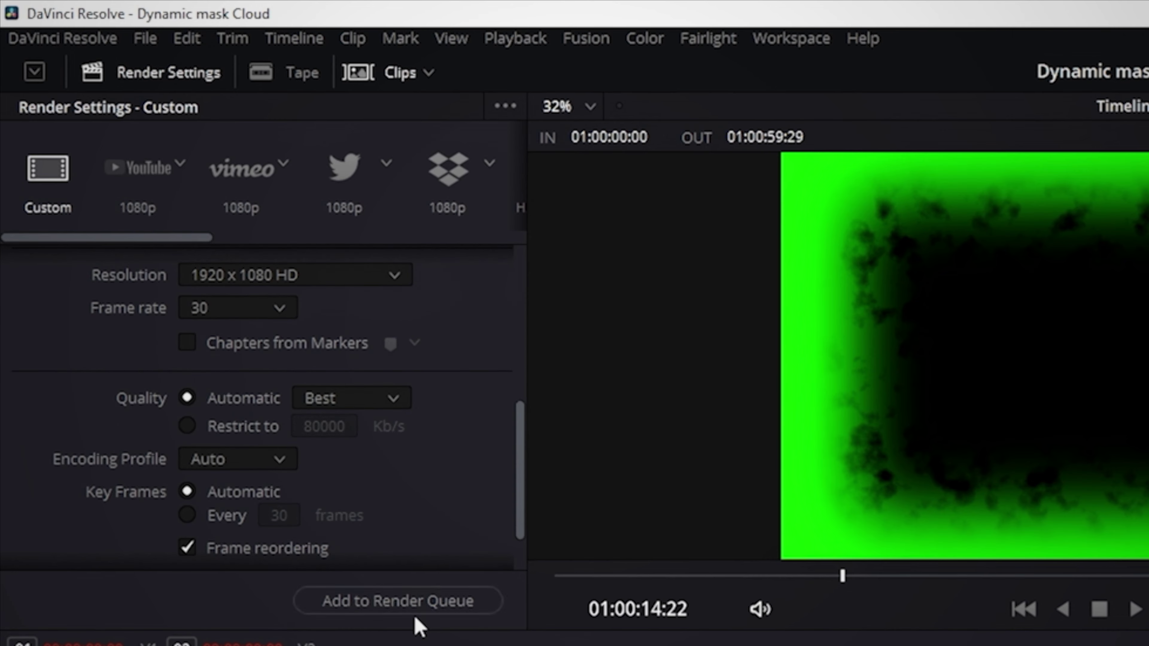
left_click(414, 602)
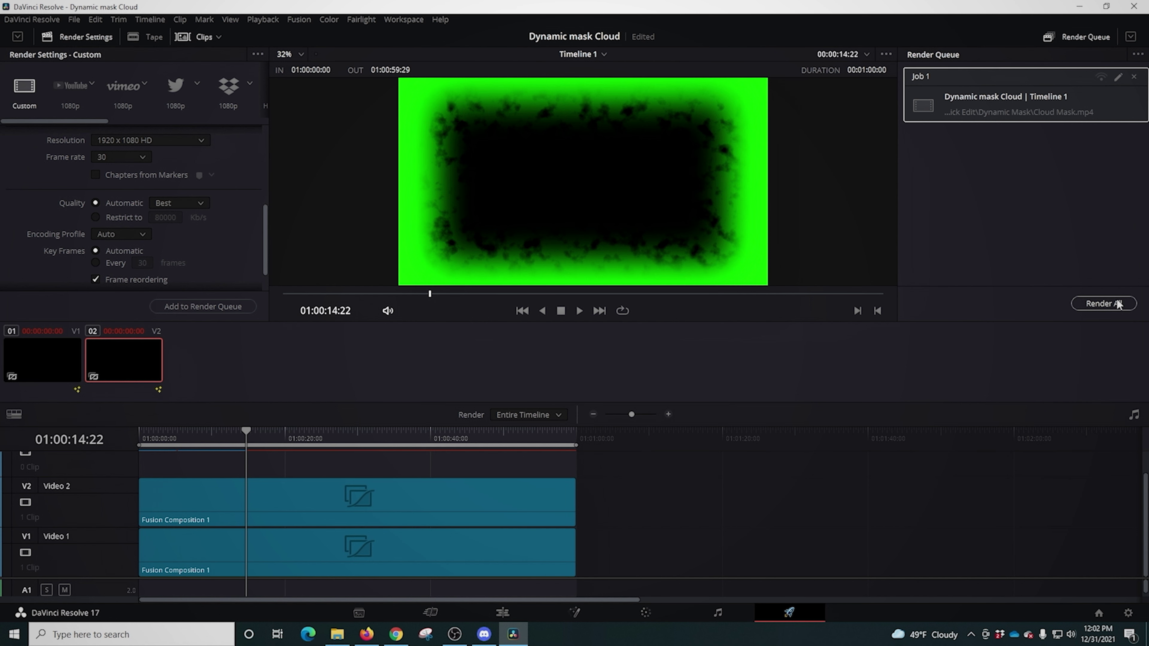
left_click(1104, 303)
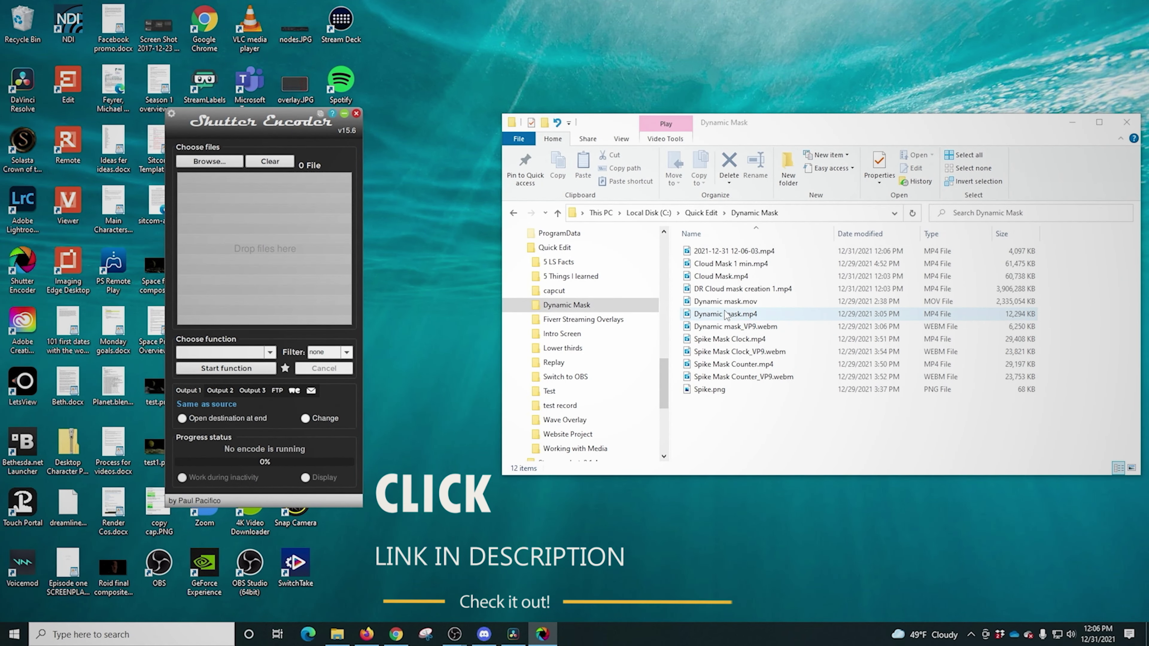
In Shutter Encoder, load Cloud Mask.mp4 from the Dynamic Mask folder and convert it with the VP9 function to .webm.
left_click(720, 278)
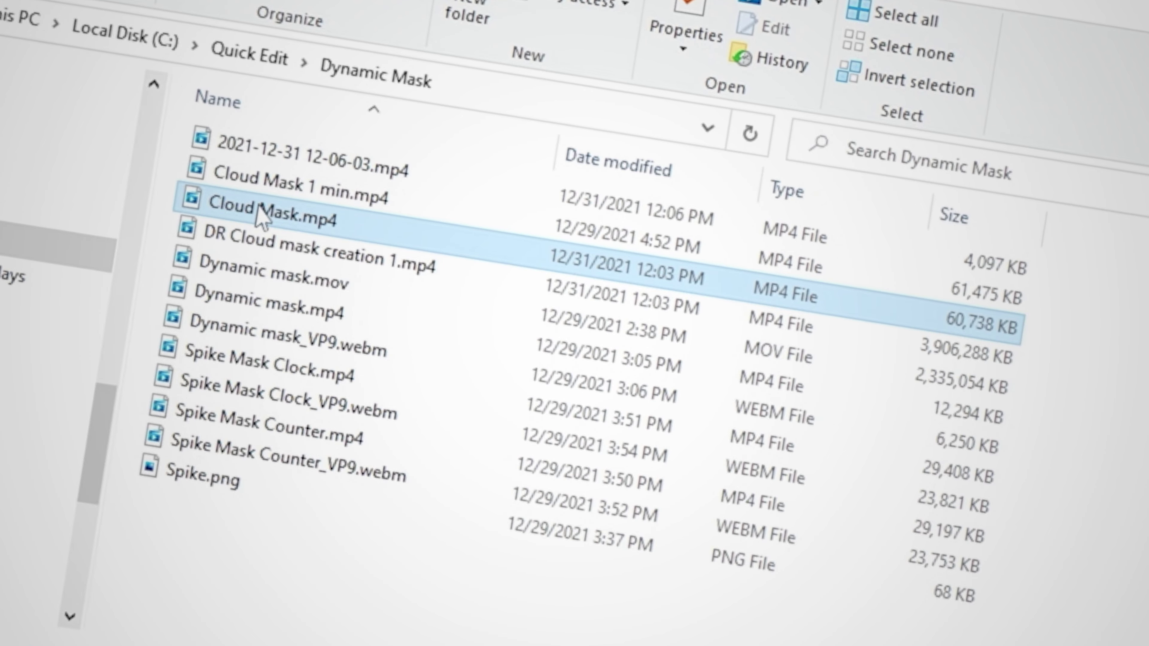
left_click_drag(262, 217, 188, 270)
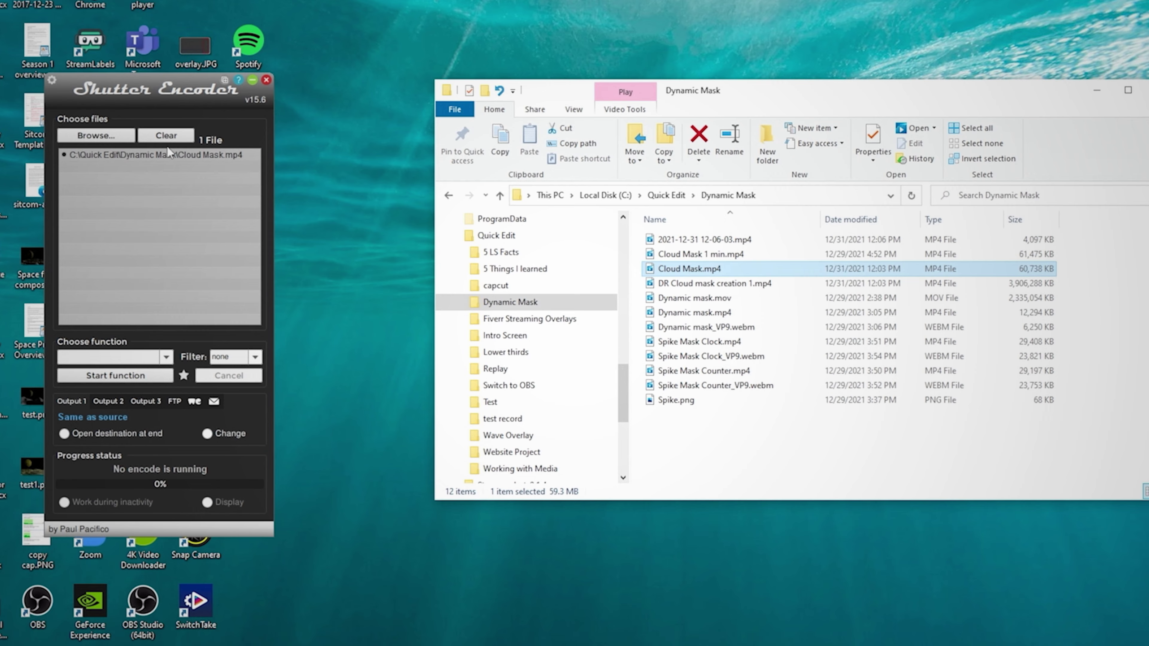
left_click(166, 357)
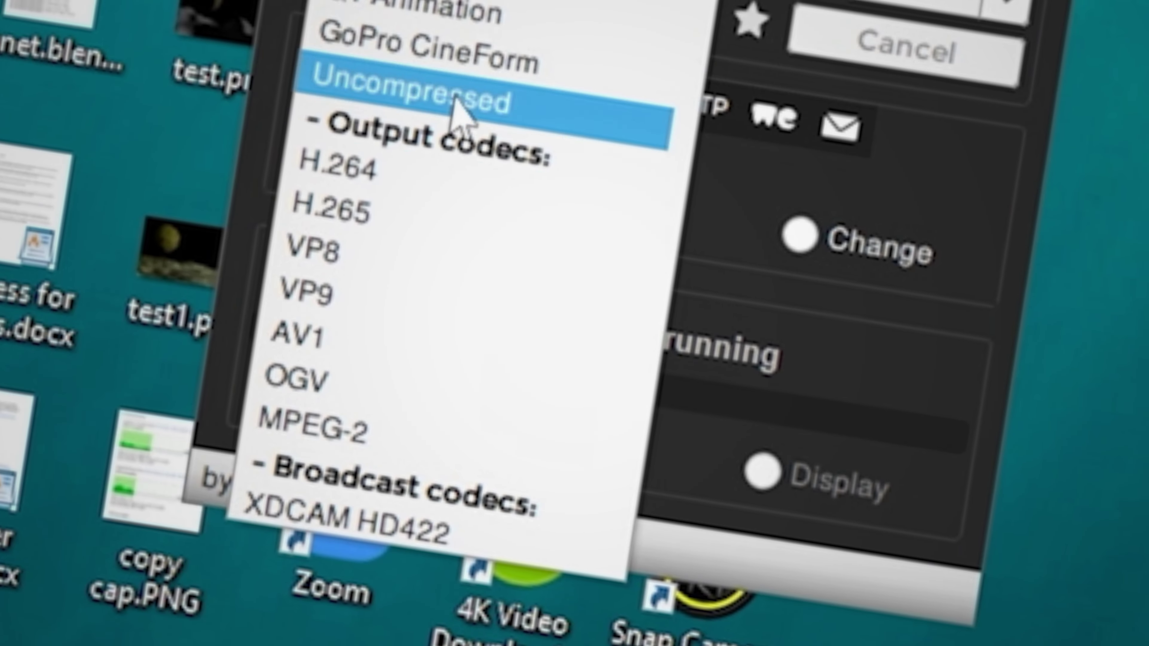
left_click(355, 299)
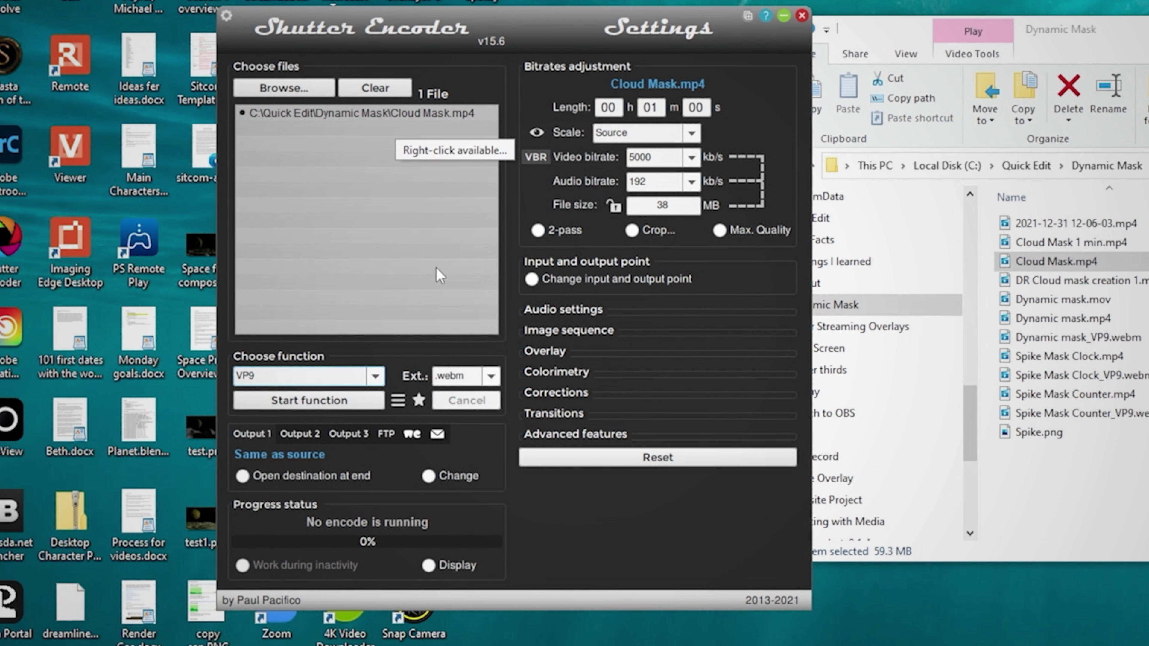
left_click(359, 409)
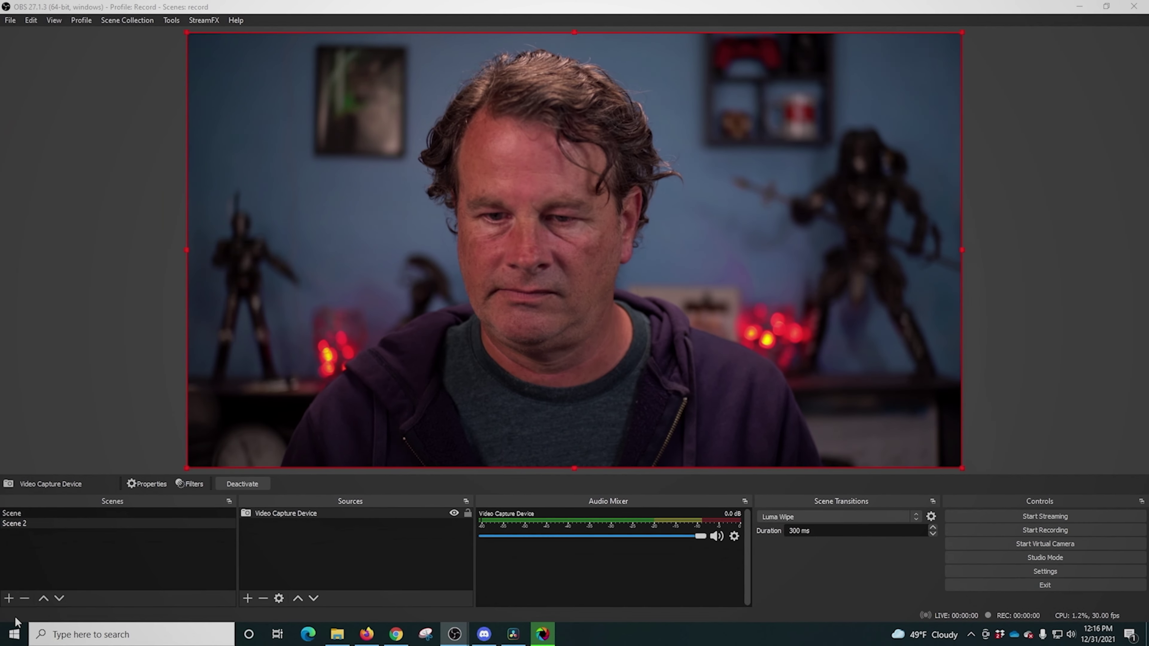
Switch to OBS and add a new scene named Mask.
left_click(9, 599)
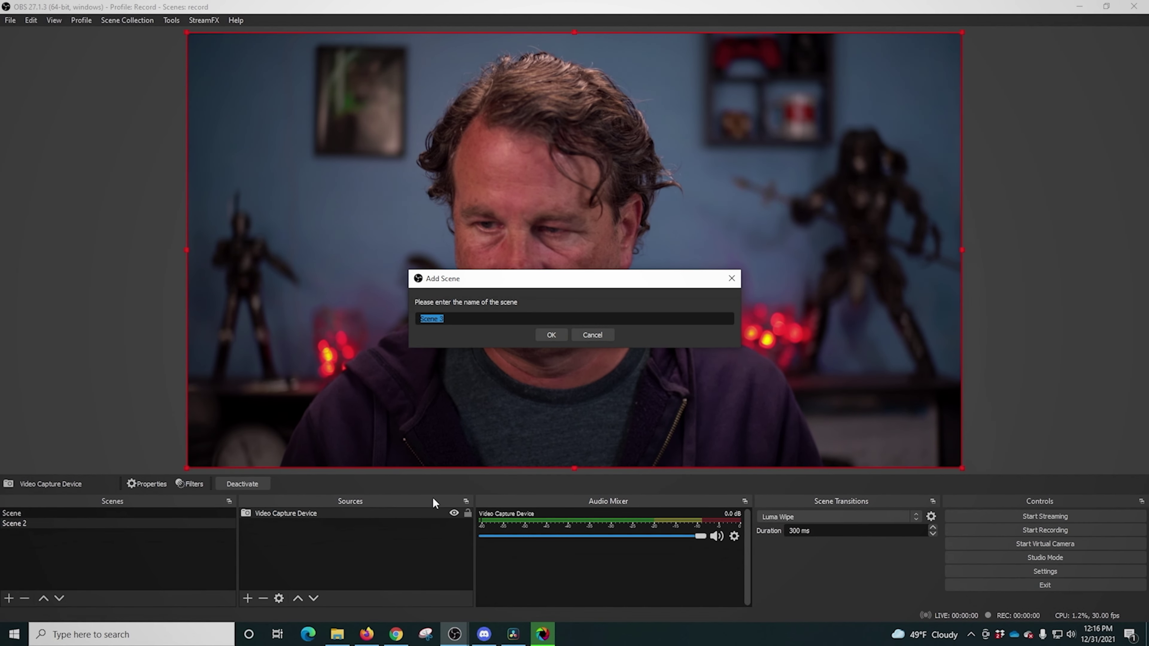
type("Mask")
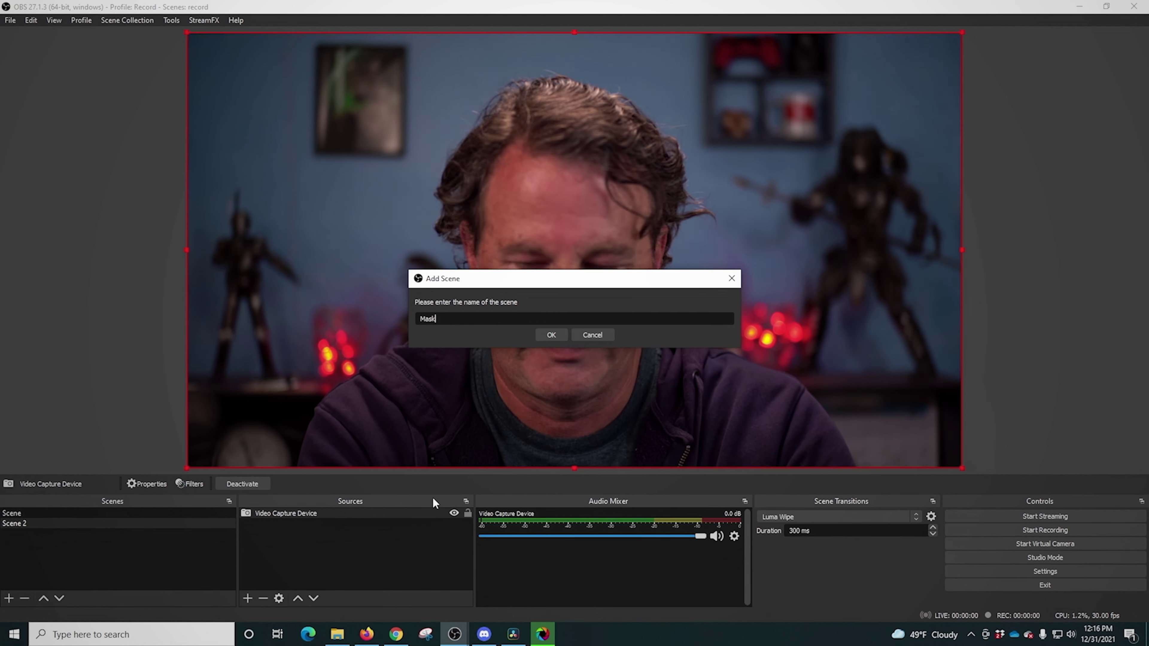
left_click(550, 336)
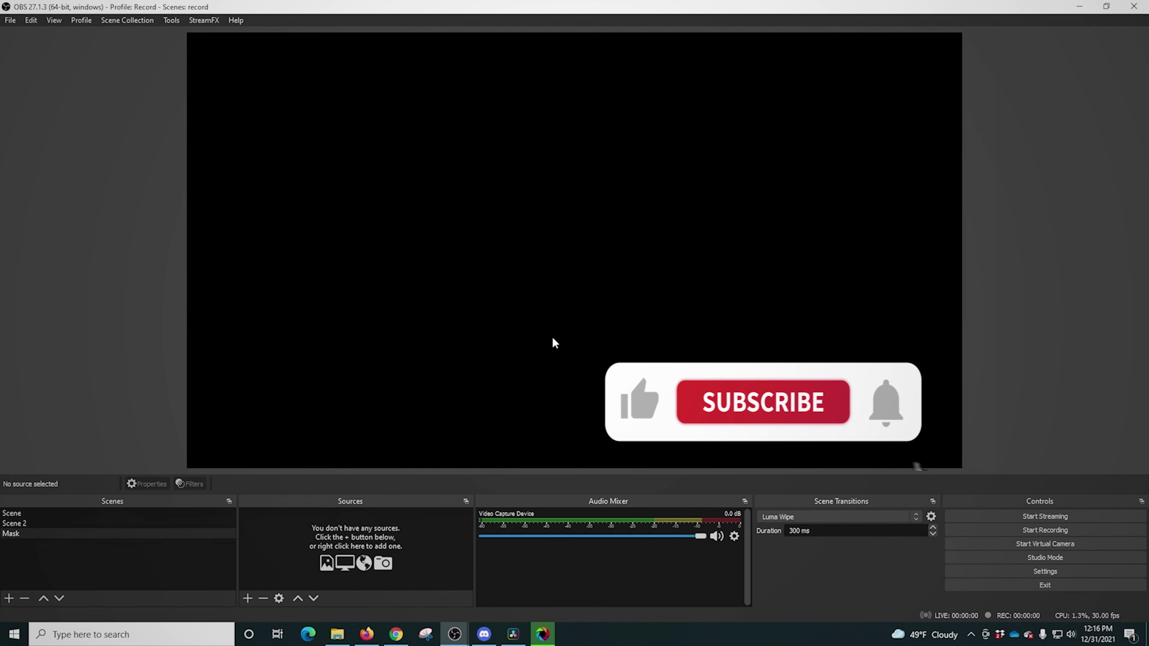
Add a new Media Source named Cloud mask to the Mask scene.
left_click(249, 598)
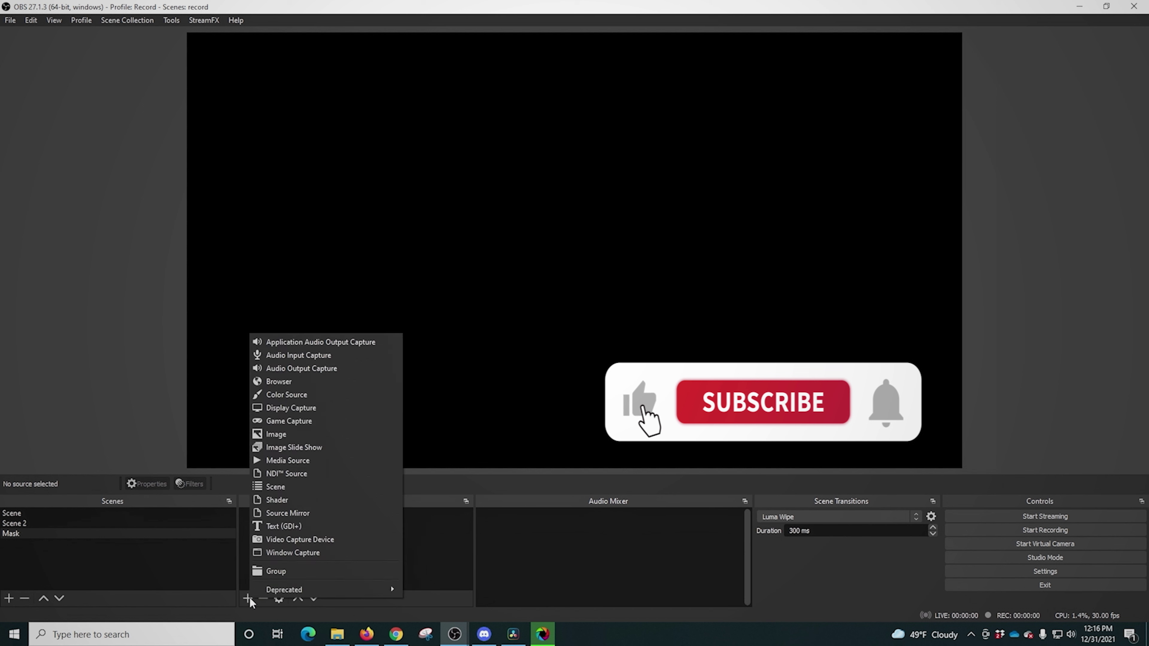
left_click(304, 460)
type("Cloud mas")
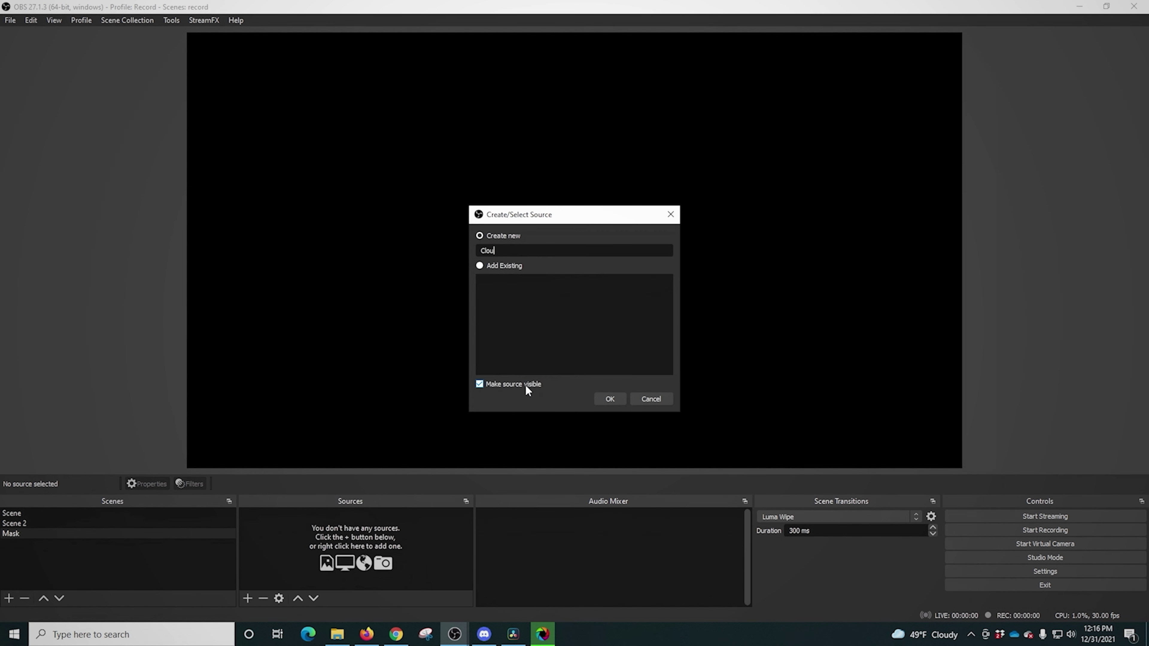
type("k")
left_click(609, 399)
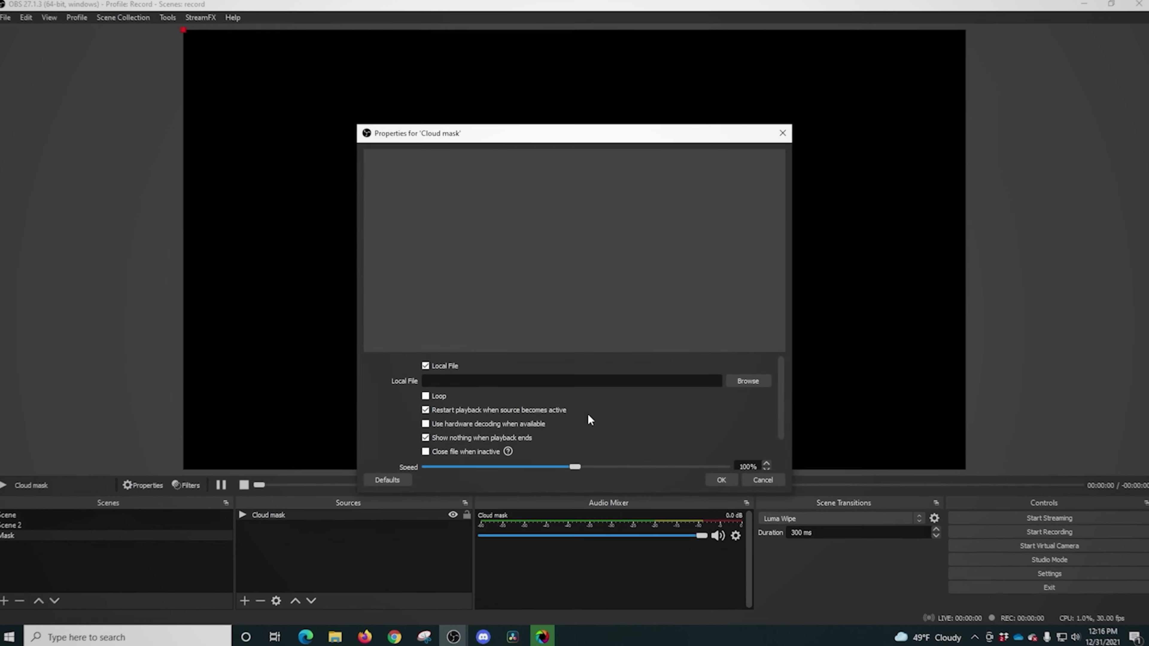
Load Cloud Mask_VP9.webm from the Dynamic Mask folder as the source's local file, with Loop enabled.
left_click(839, 412)
double_click(533, 194)
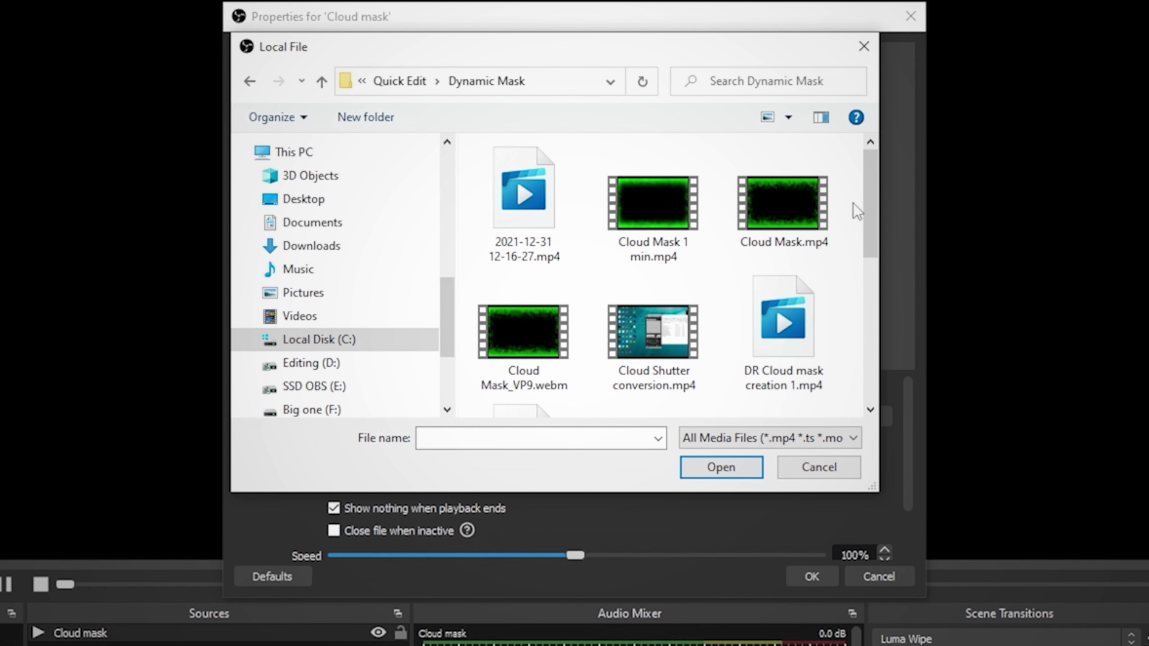
scroll(870, 210, "down", 1)
left_click(530, 310)
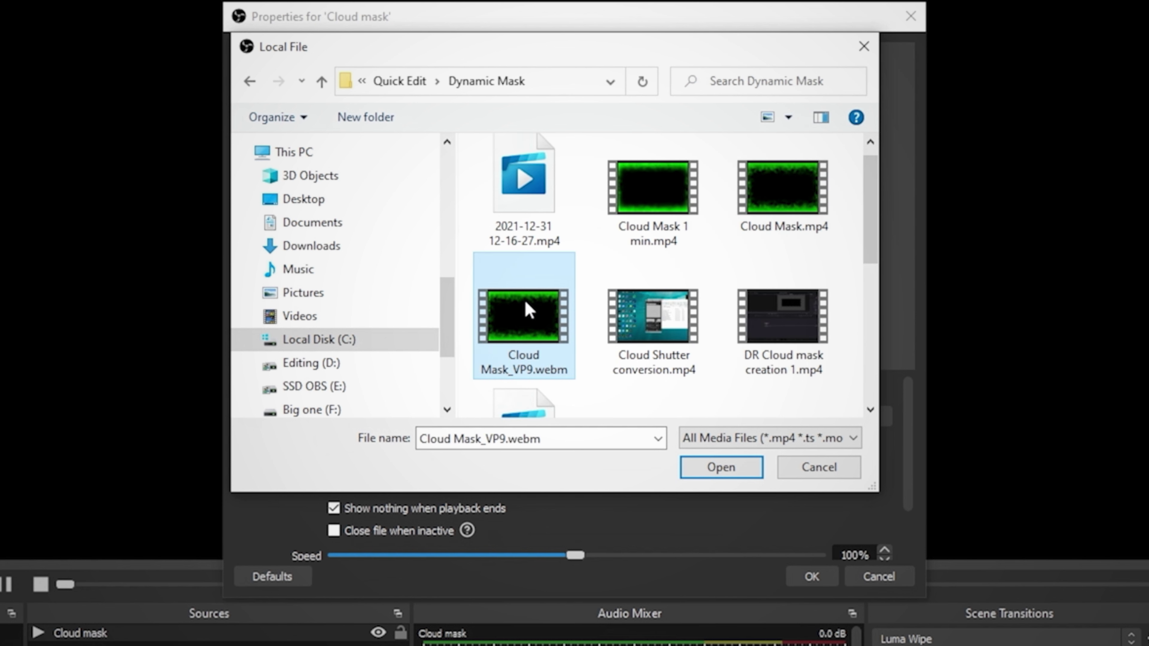
left_click(737, 469)
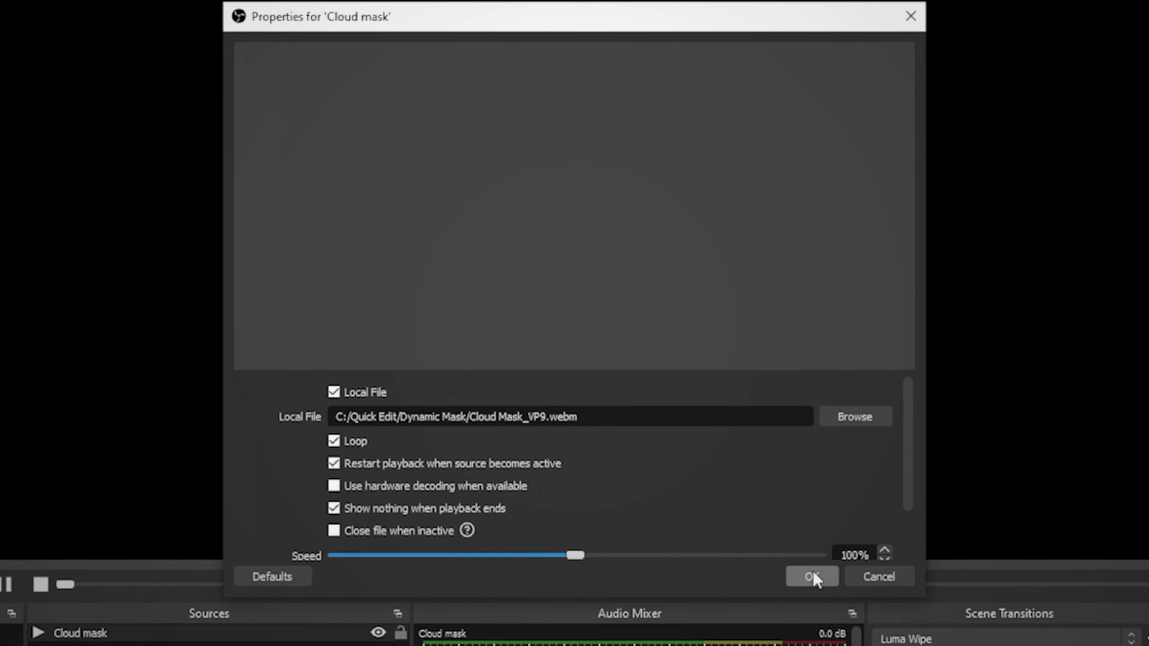
left_click(813, 575)
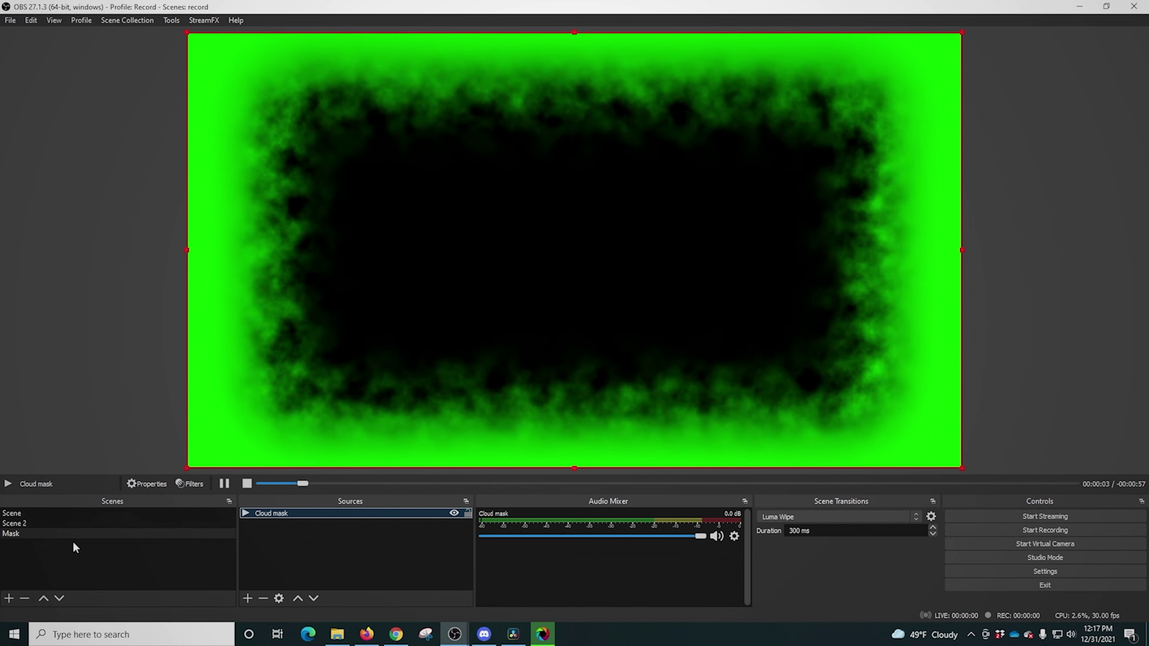
Add a Dynamic Mask effect filter to the Video Capture Device in Scene 2.
left_click(18, 523)
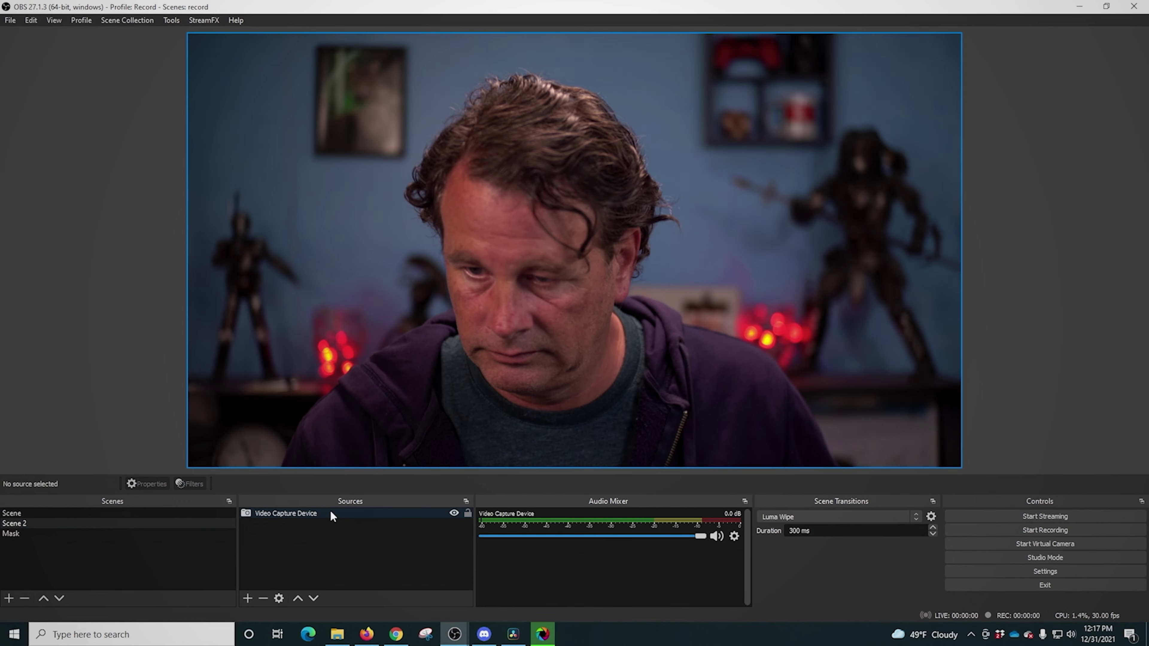
right_click(332, 516)
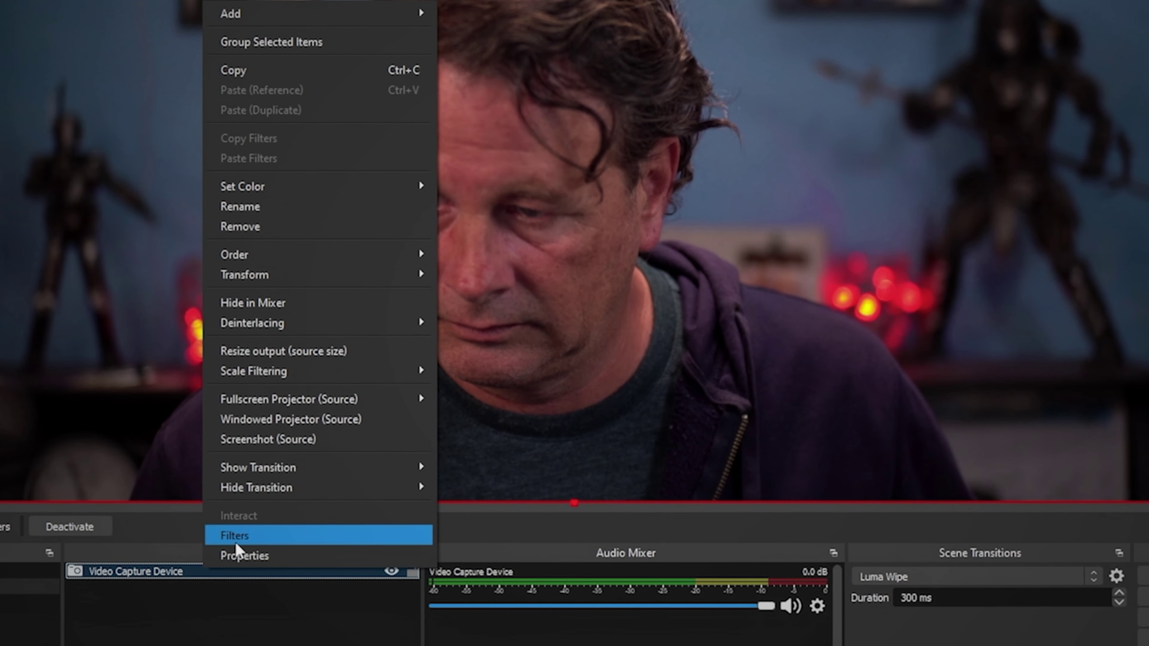
left_click(234, 536)
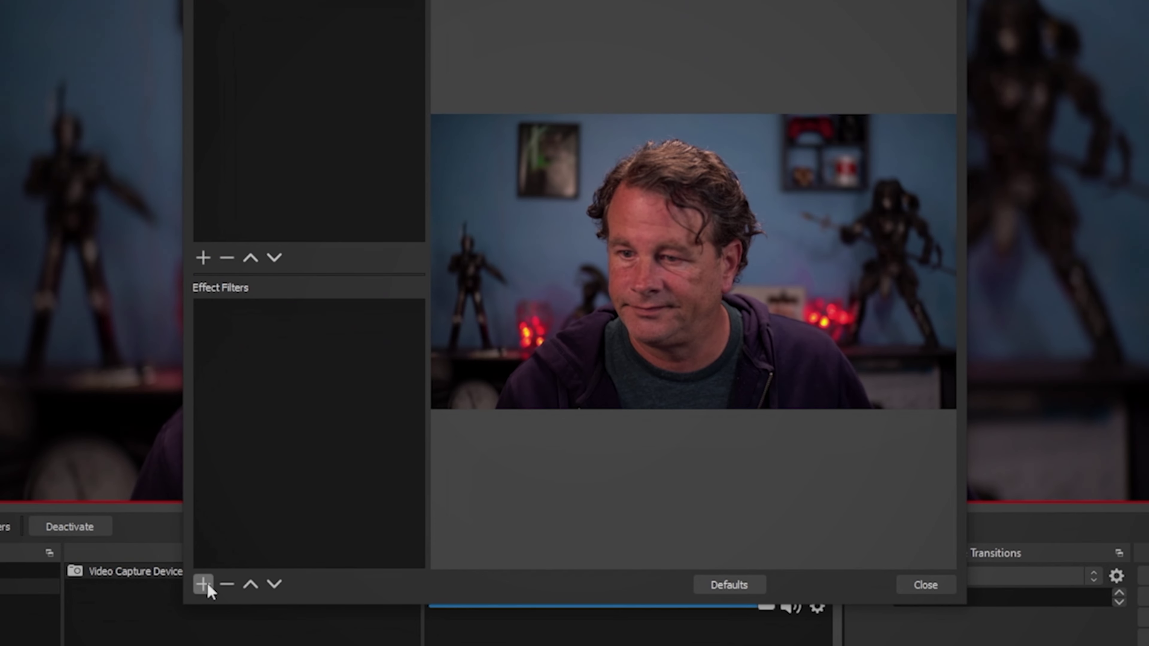
left_click(204, 585)
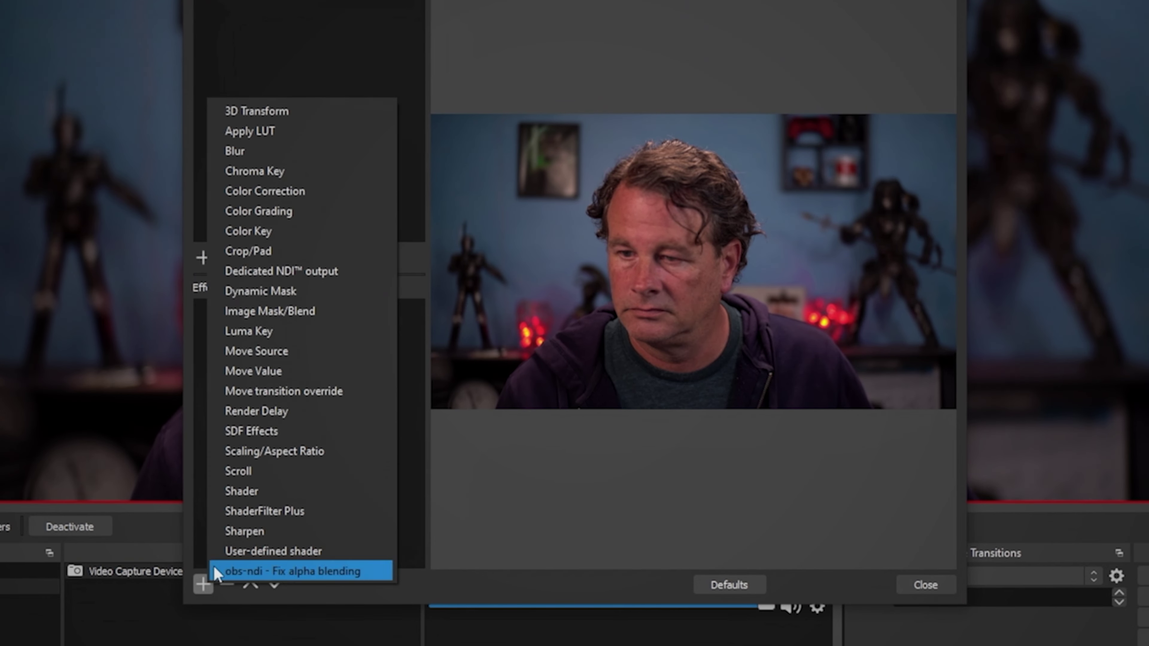
left_click(284, 293)
left_click(534, 299)
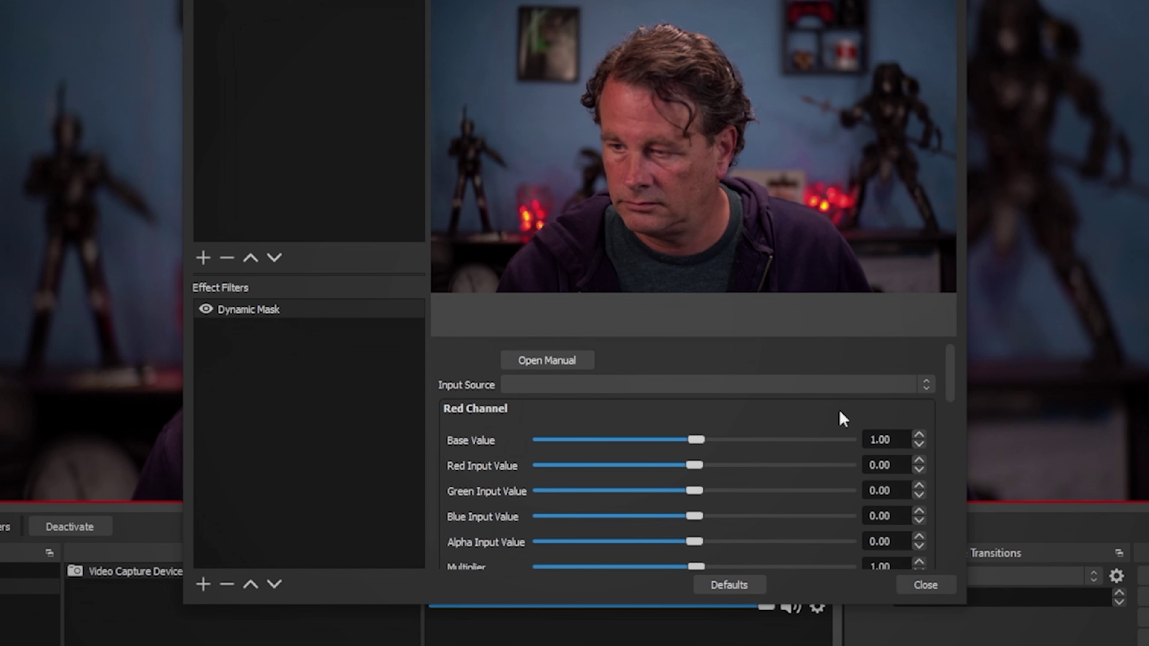
Set the filter's input source to Cloud mask and the Alpha Channel's Green Input Value to -1.00, and close the filters.
left_click(919, 383)
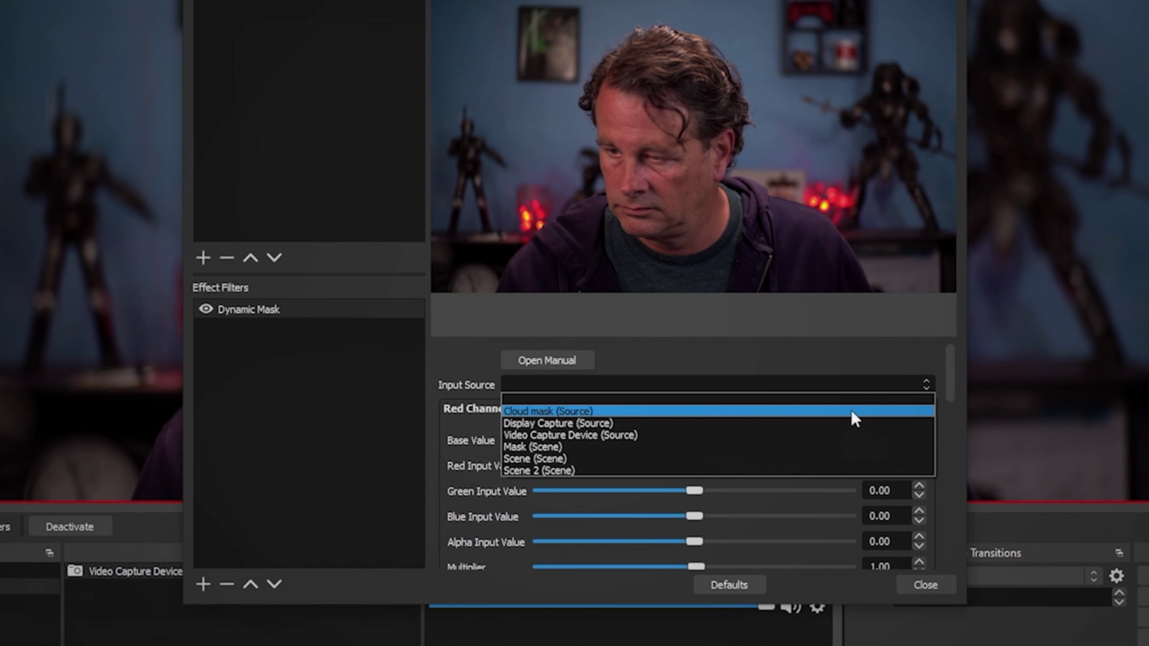
left_click(854, 418)
left_click_drag(949, 385, 932, 564)
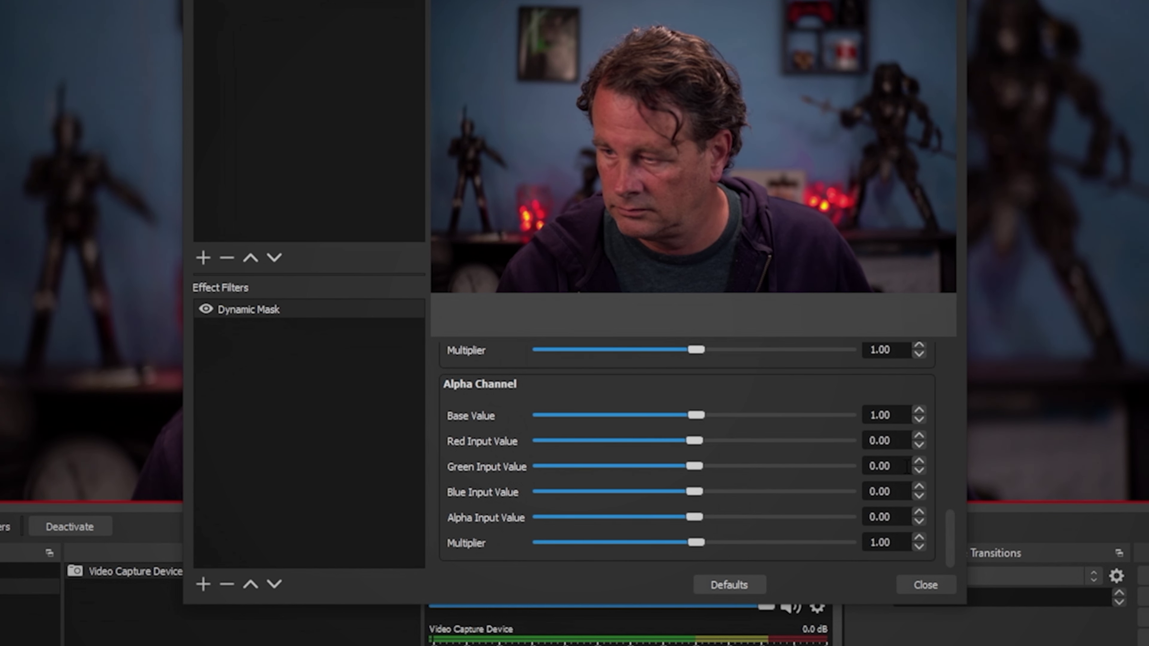
type("-1")
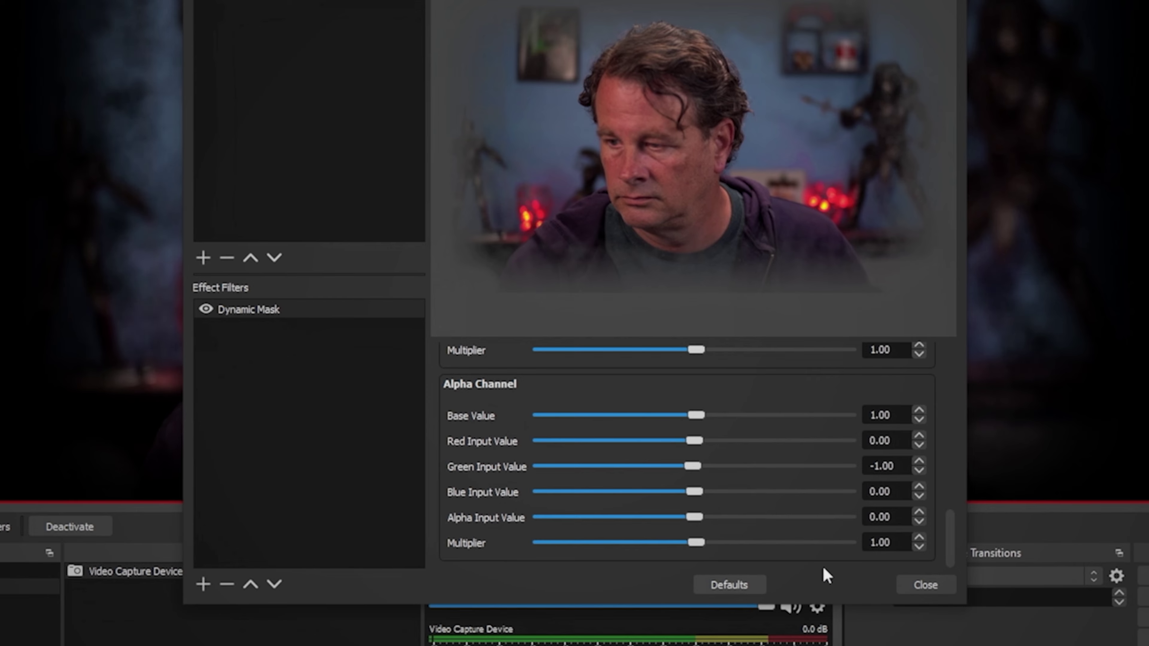
left_click(919, 588)
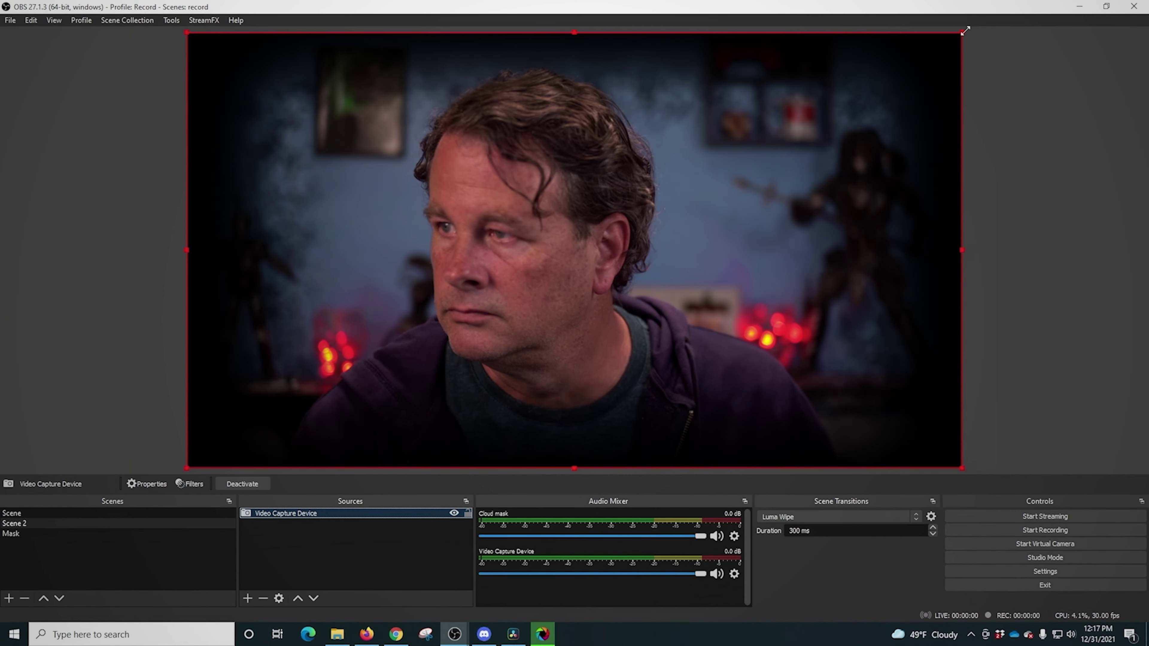
Shrink the Video Capture Device to about half the canvas width and move it near the middle of the canvas.
left_click_drag(960, 32, 595, 238)
left_click_drag(389, 335, 606, 220)
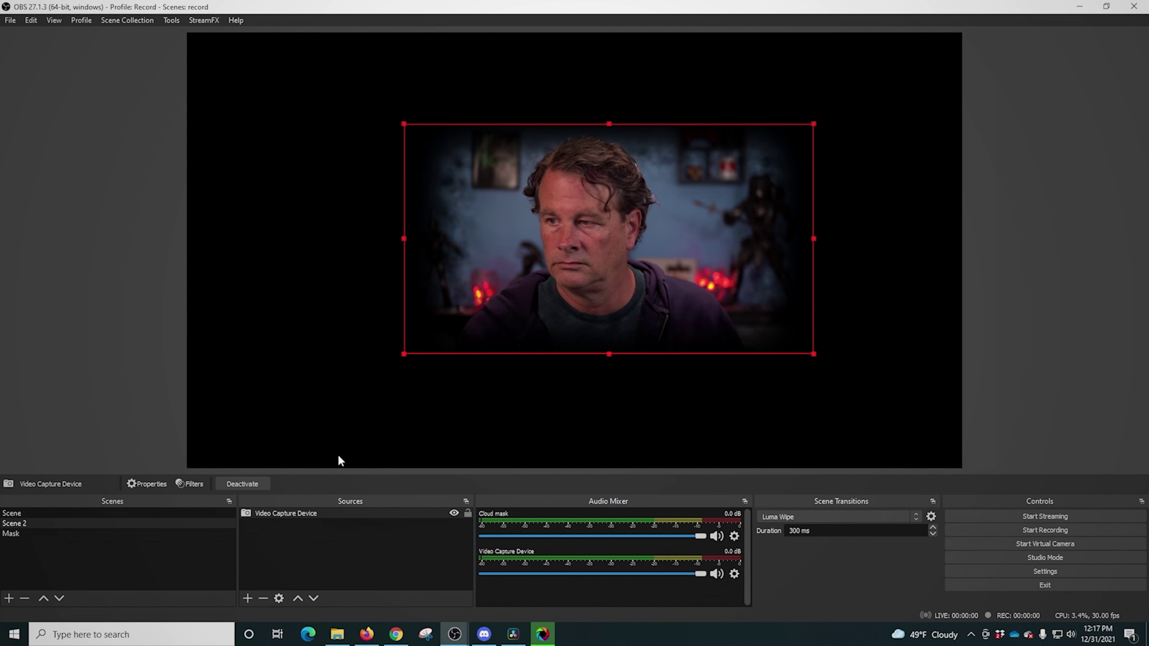
Add a light gray Color Source to Scene 2 and place it beneath the Video Capture Device in the source order.
left_click(248, 598)
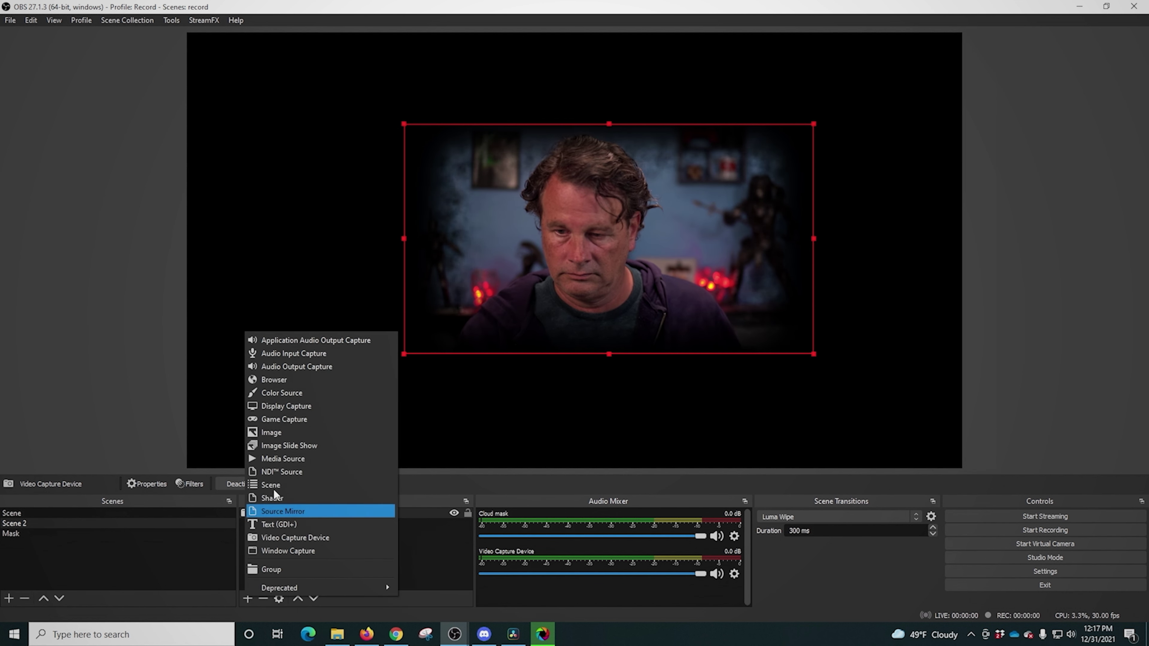
left_click(277, 393)
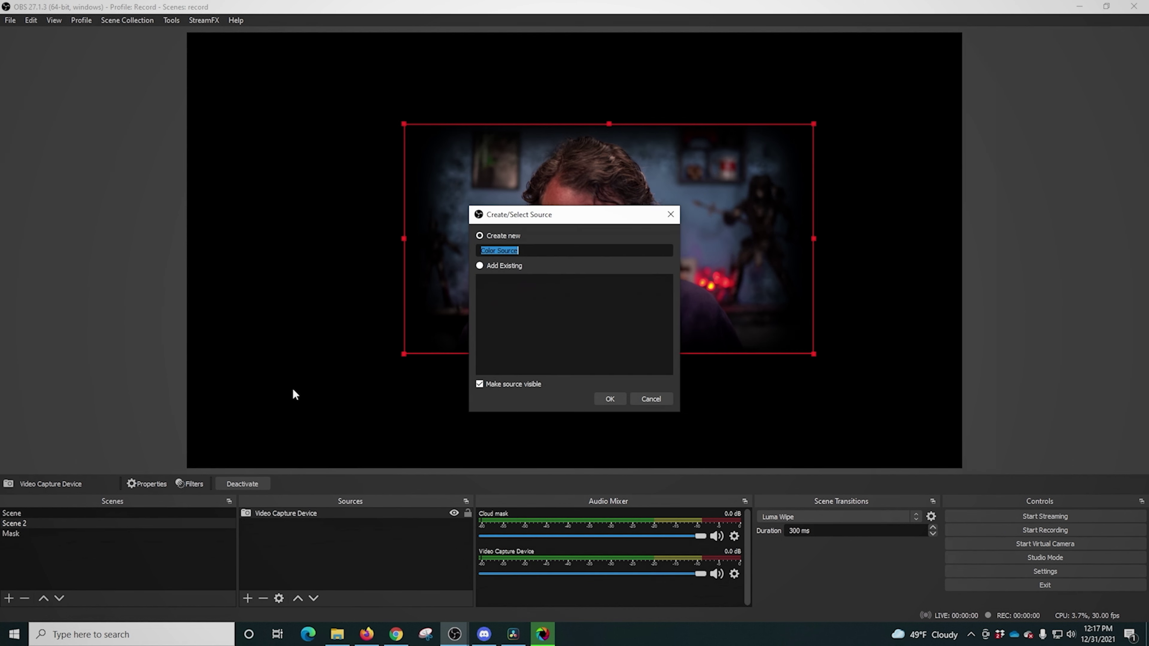
left_click(610, 398)
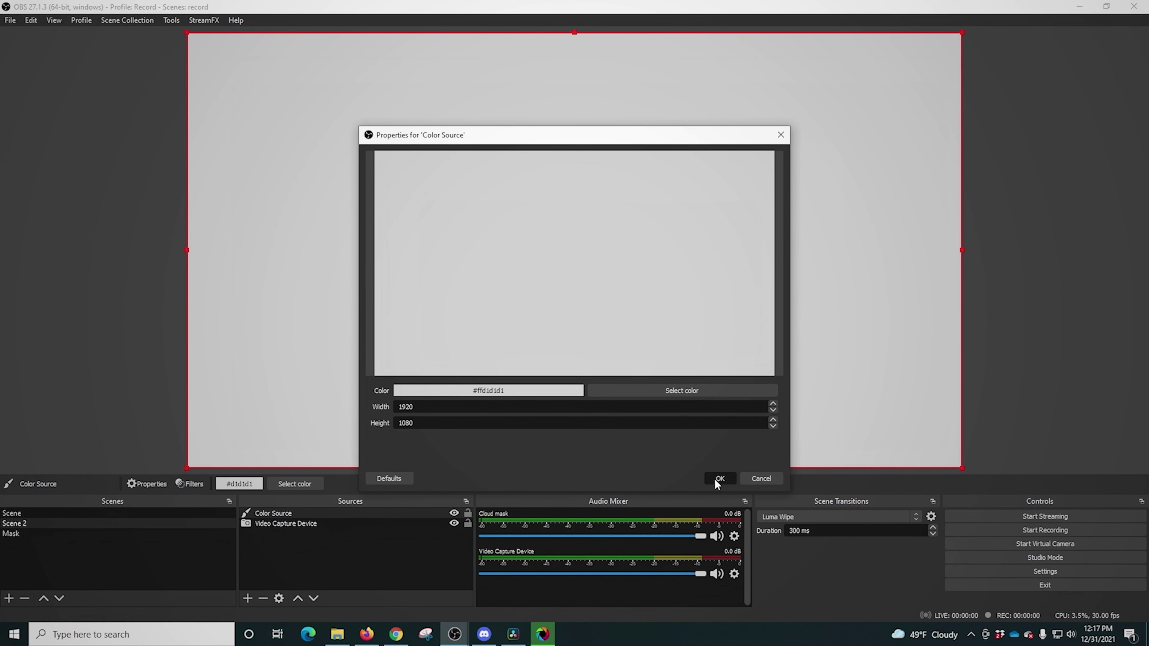
left_click(719, 479)
left_click_drag(305, 515, 309, 546)
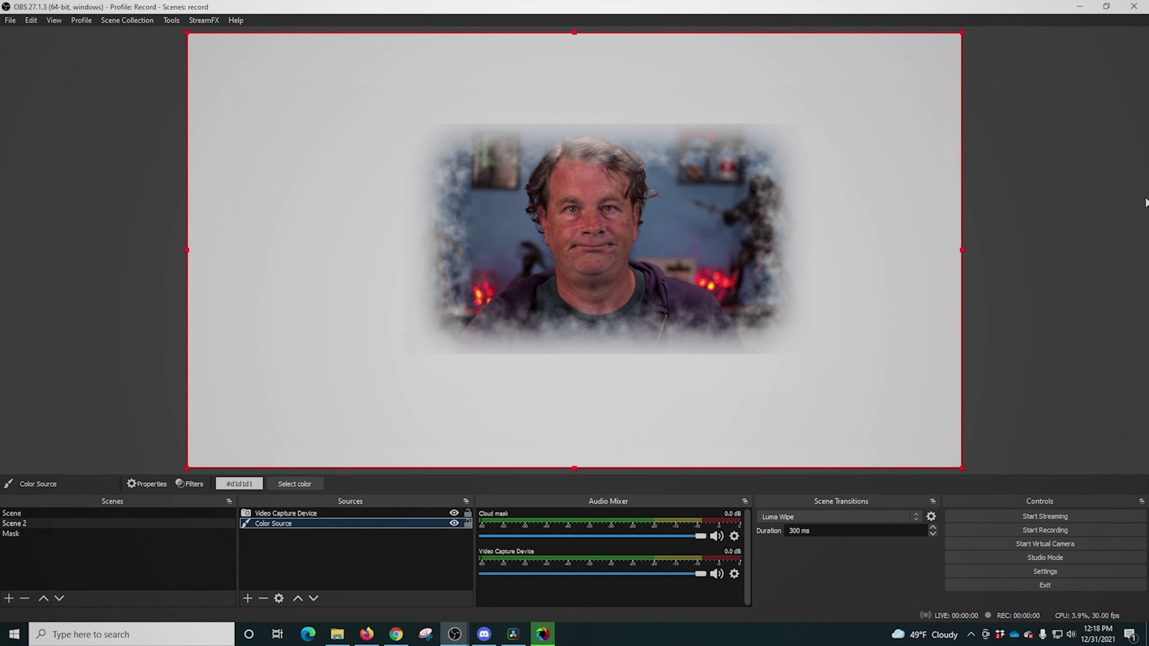
Set the Alpha Channel's Green Input Value to -2.00 in the Video Capture Device's Dynamic Mask filter, and close the filters.
right_click(323, 513)
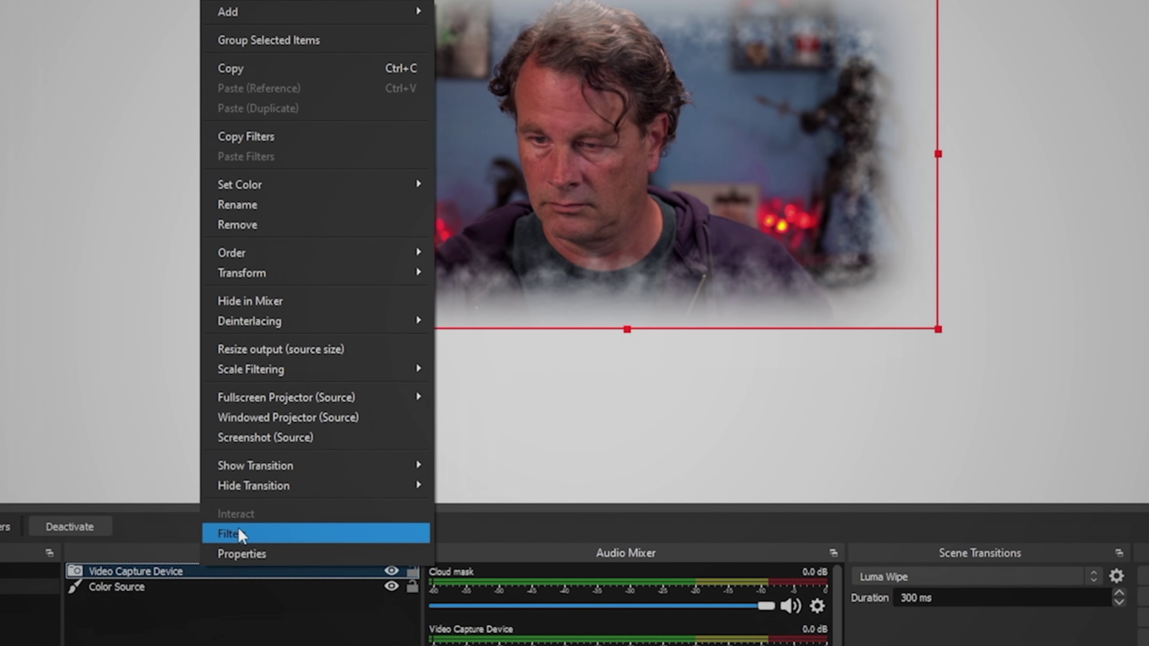
left_click(239, 535)
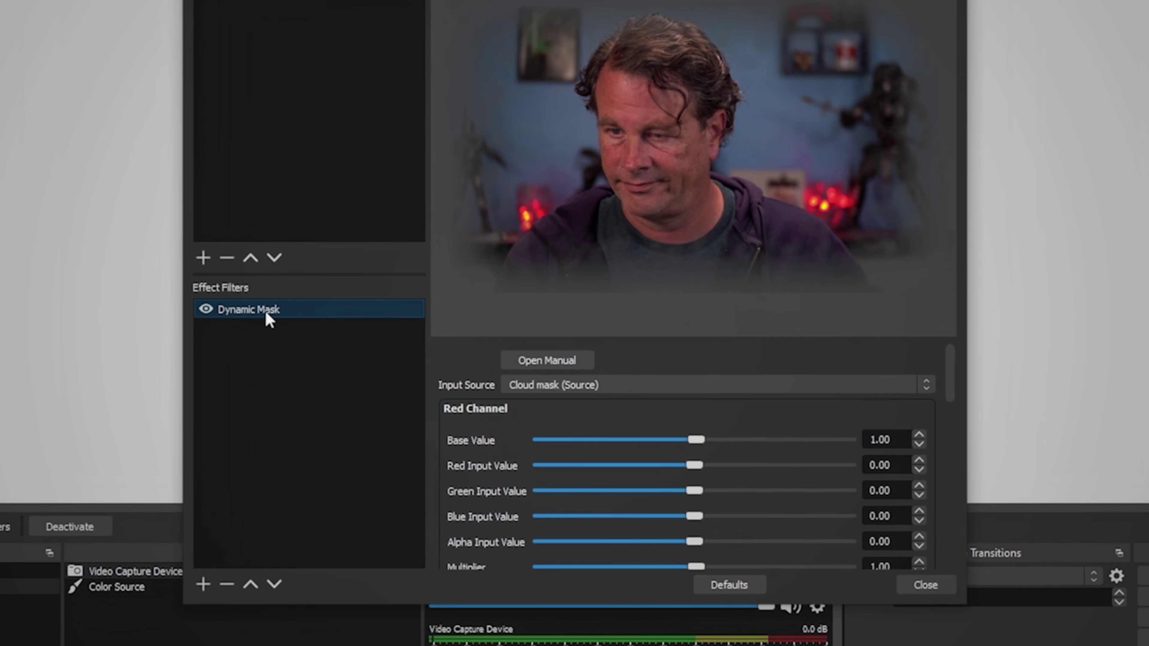
left_click_drag(950, 378, 949, 536)
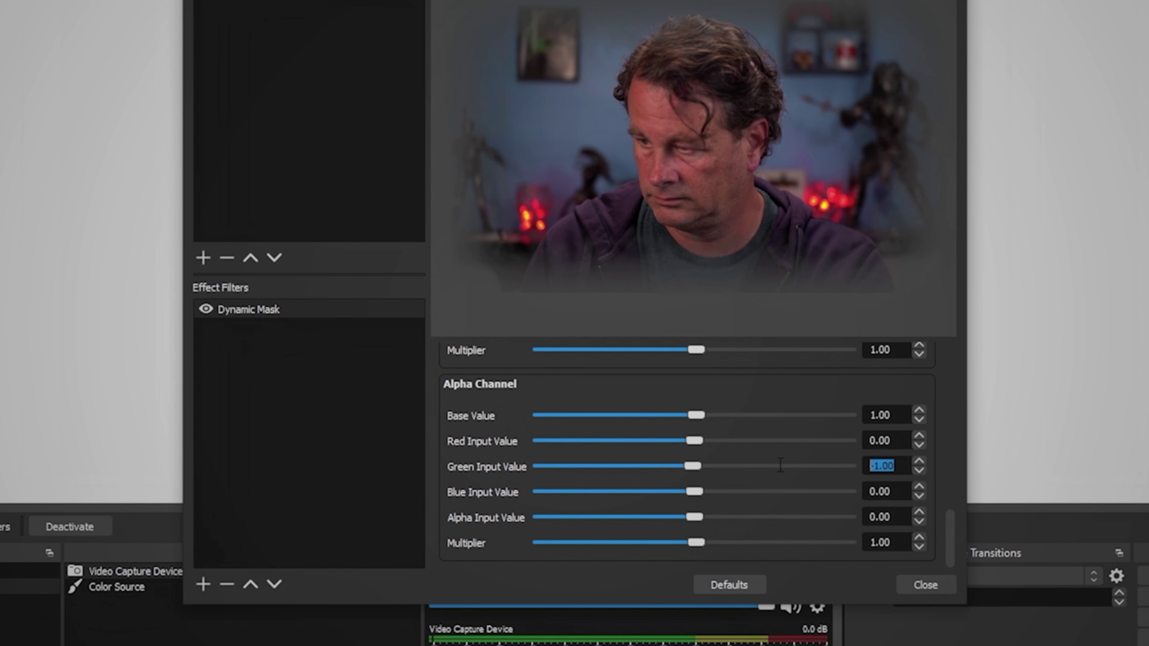
type("2")
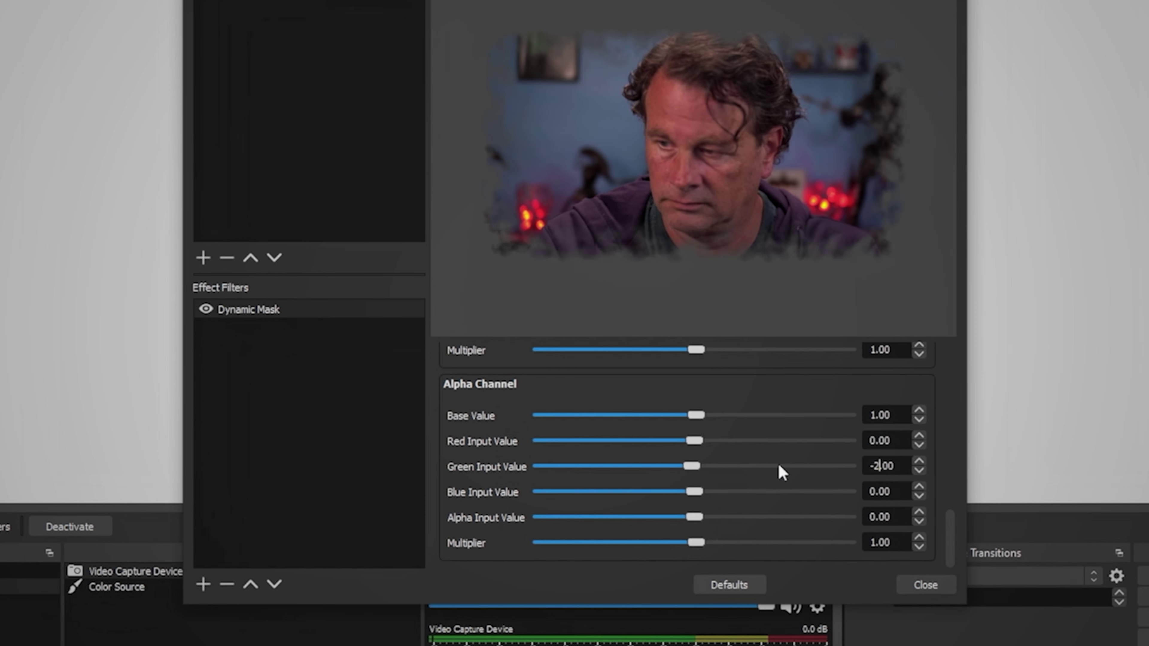
left_click(937, 587)
left_click(977, 526)
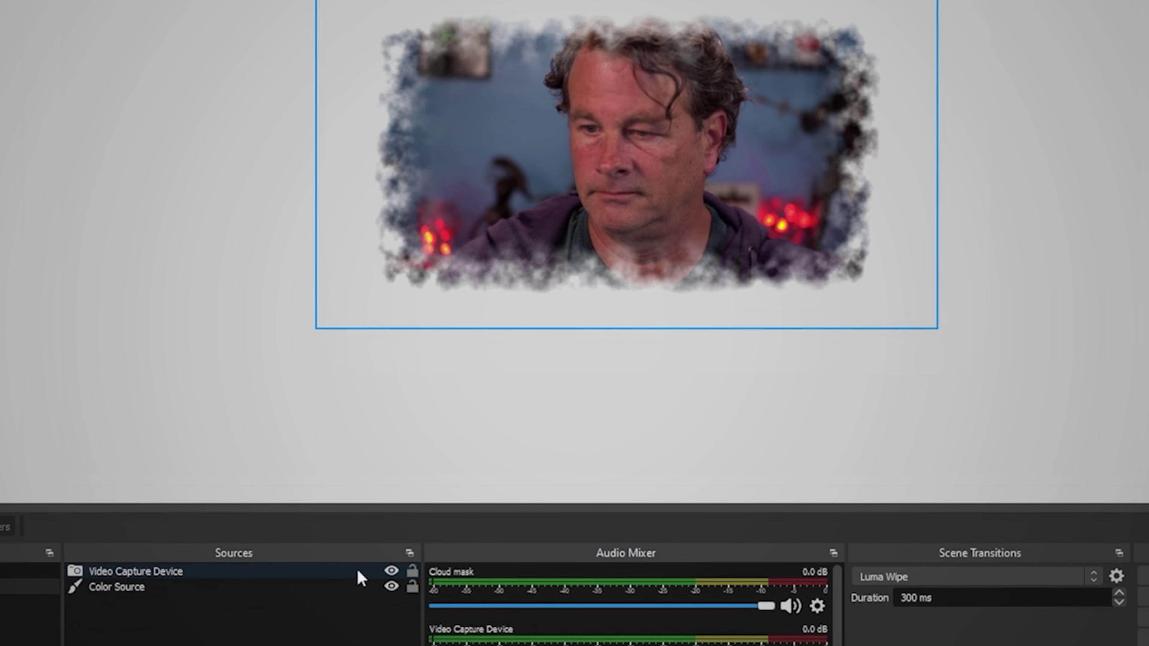
Set the Alpha Channel's Green Input Value to -1.50 in the camera's Dynamic Mask filter, close the filters and deselect the source.
right_click(188, 573)
left_click(213, 537)
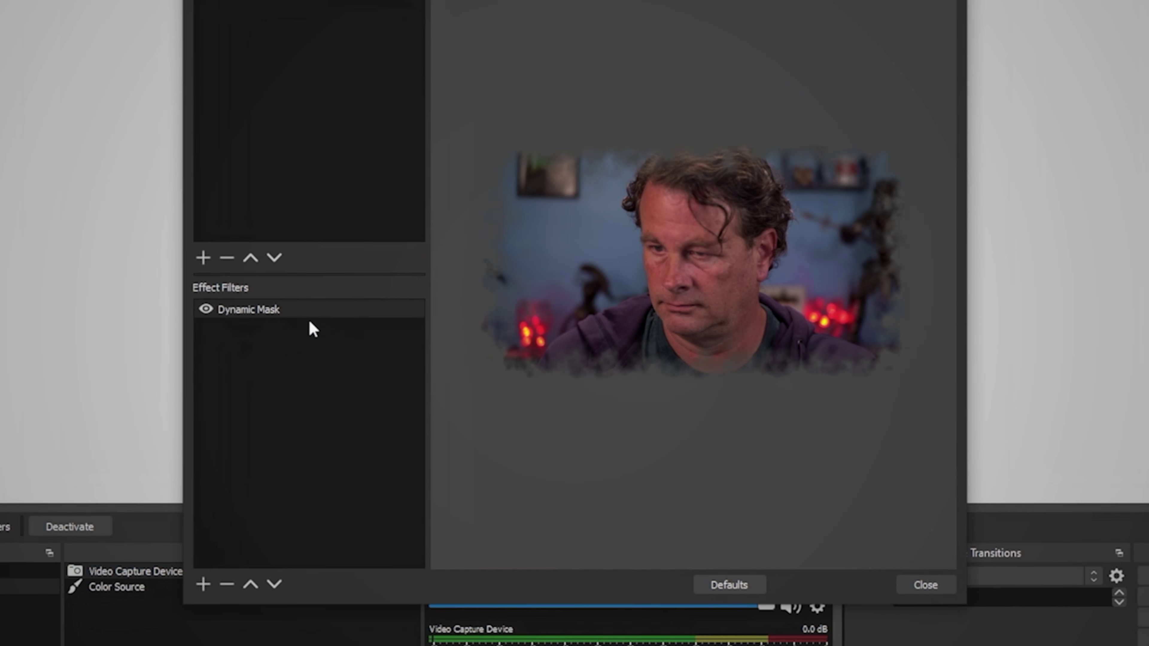
left_click(302, 313)
left_click_drag(949, 397, 960, 556)
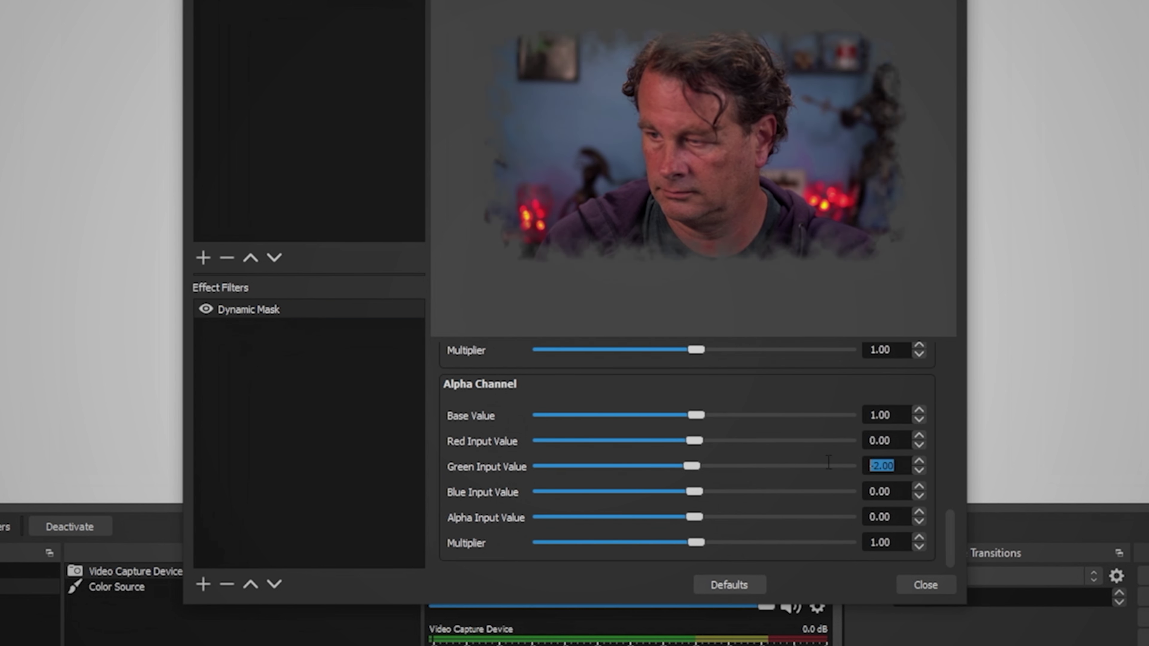
type("-1.")
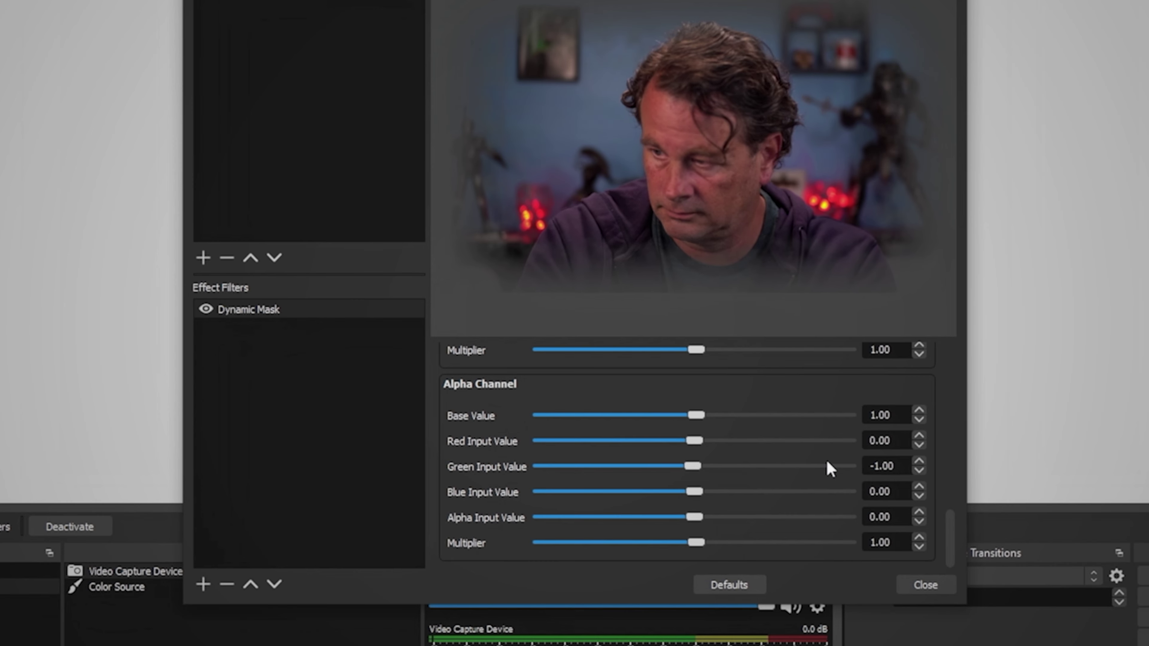
type("5")
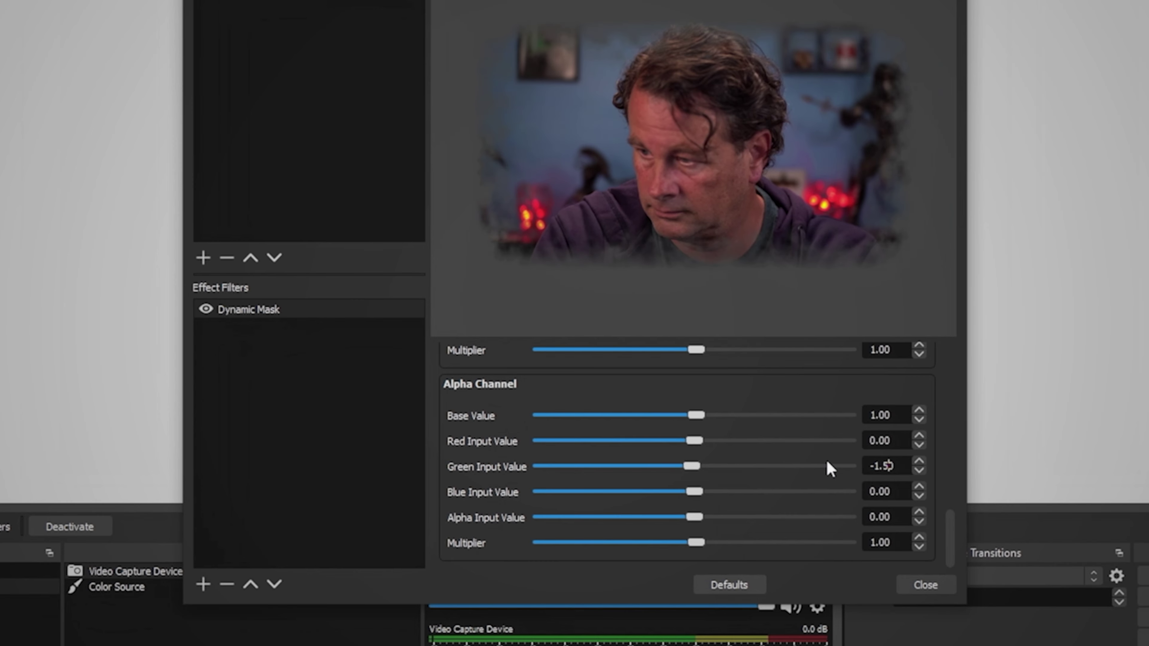
key("Escape")
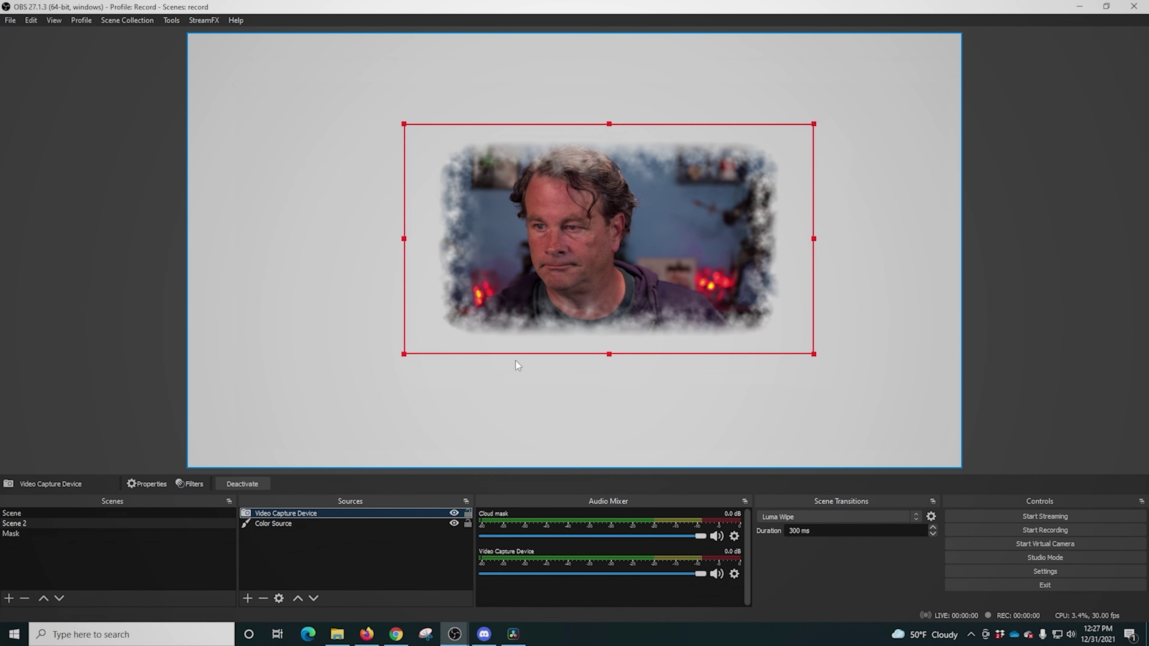
left_click(1116, 362)
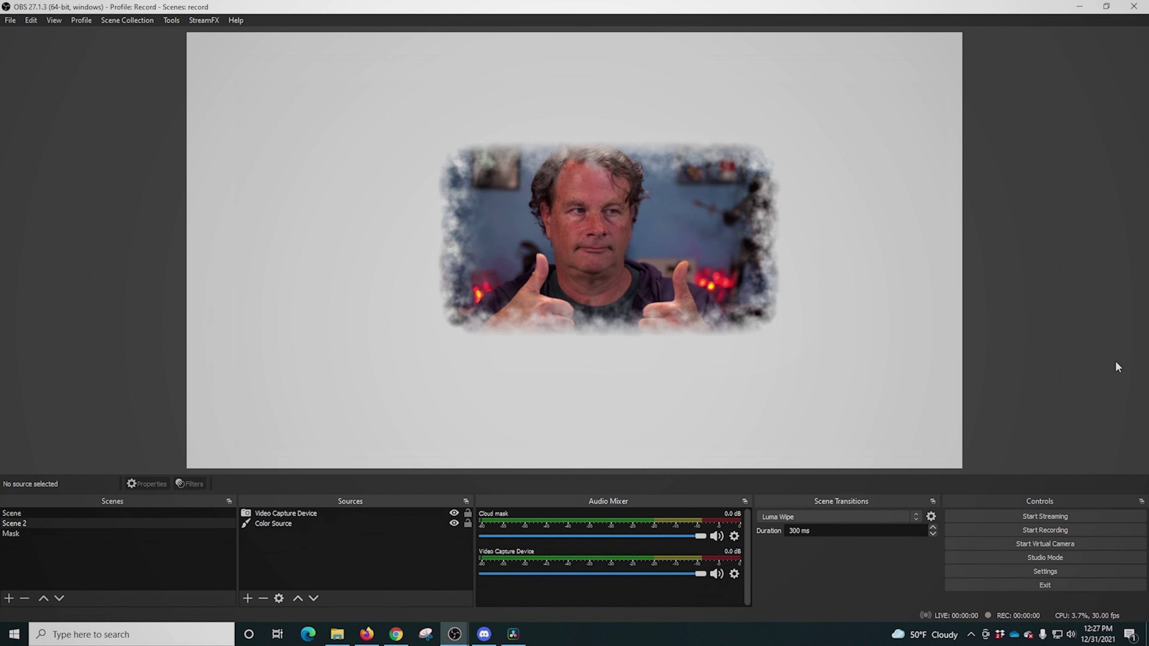
Move the Video Capture Device to the canvas's upper-left corner and enlarge it to fill the whole canvas.
left_click(389, 357)
left_click_drag(379, 366, 213, 509)
left_click_drag(398, 312, 452, 231)
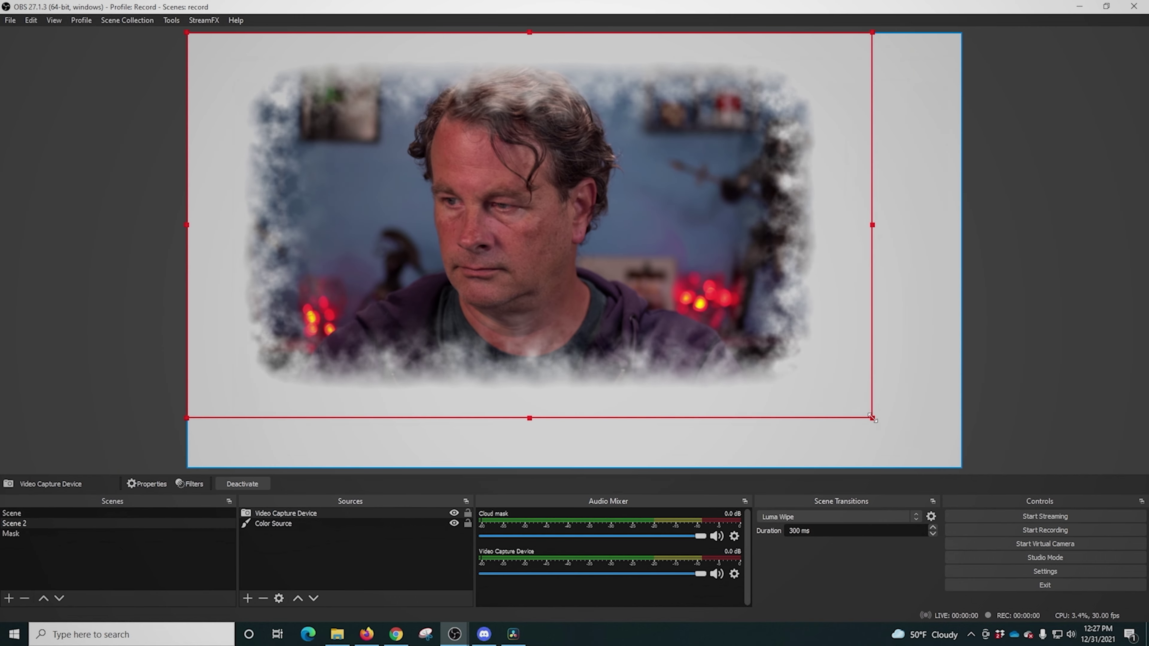
left_click_drag(871, 417, 962, 469)
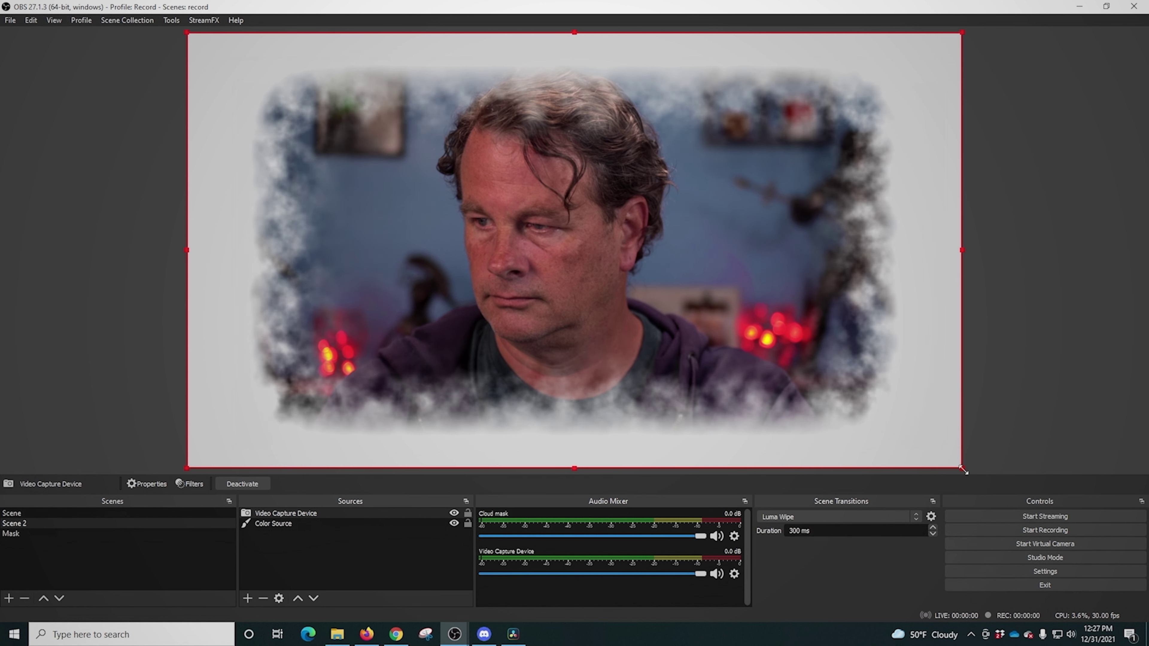
Create a new scene and add a Media Source that plays The Witcher 3 Wild Hunt - Official Gameplay (edit).mp4.
left_click(8, 599)
left_click(549, 335)
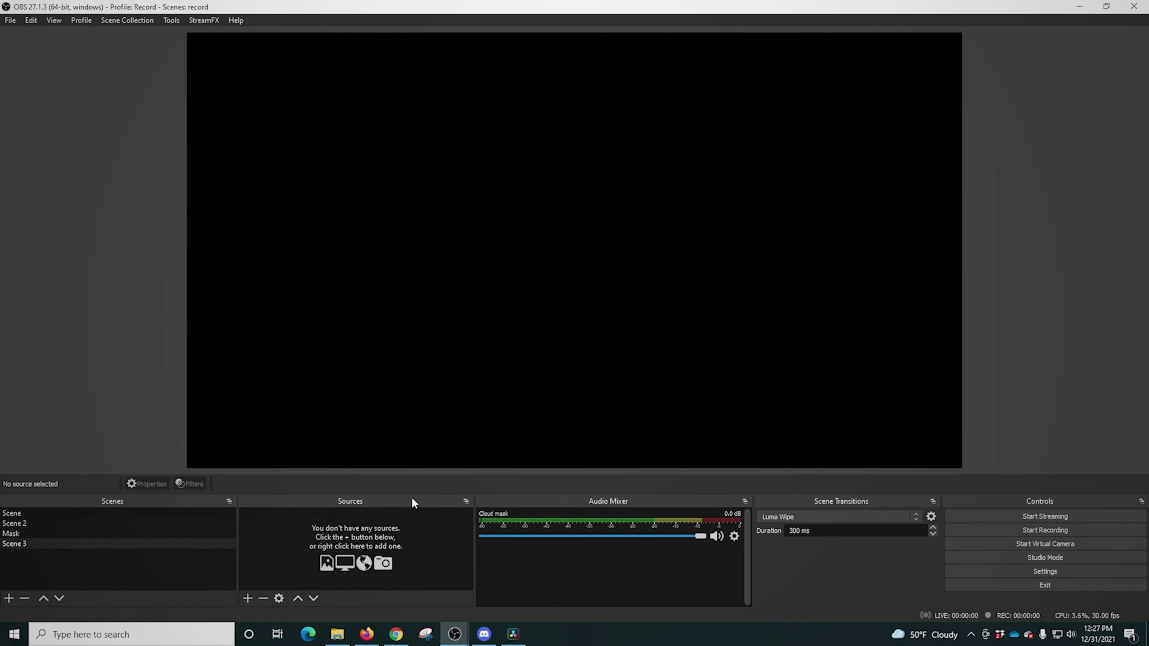
left_click(247, 598)
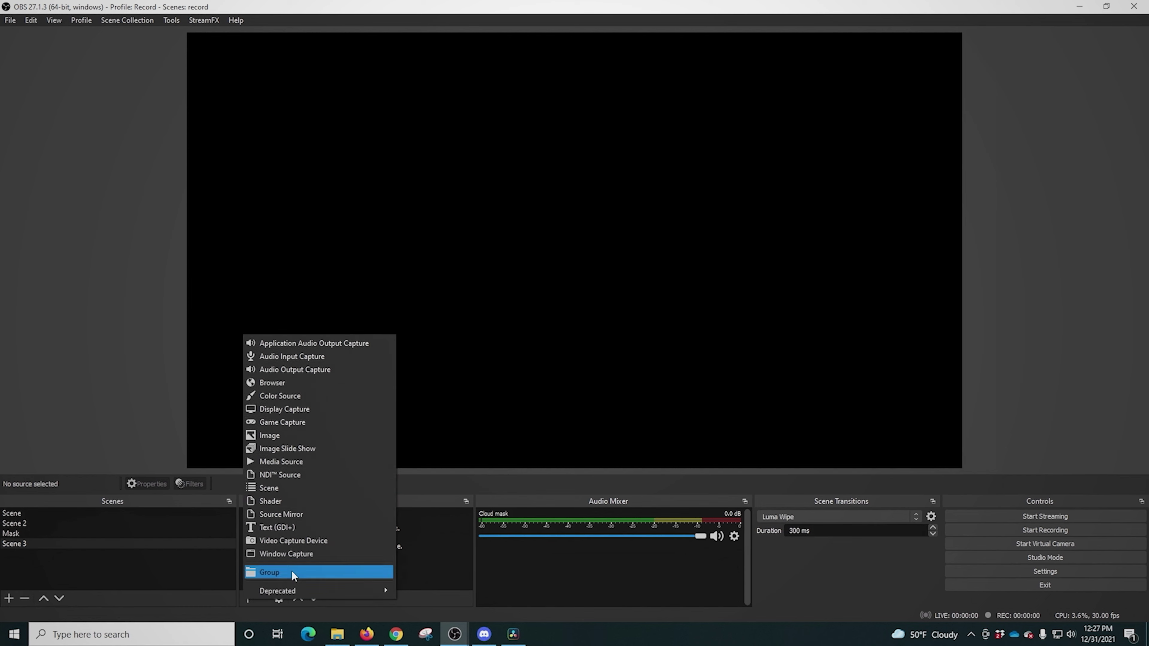
left_click(294, 467)
left_click(606, 397)
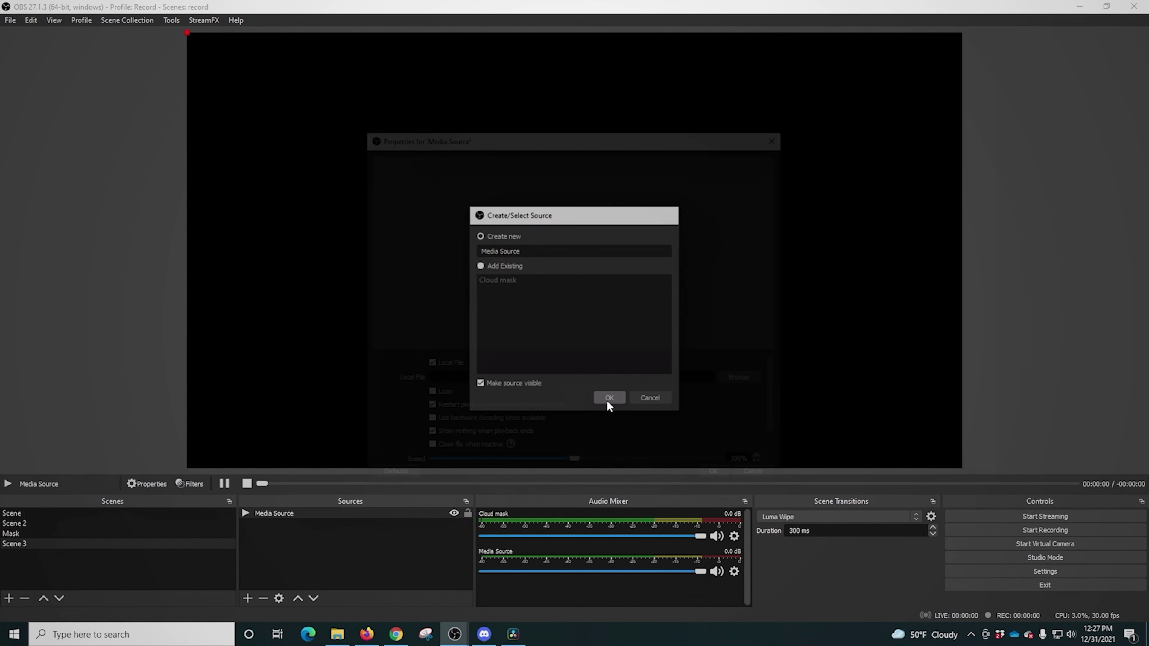
left_click(746, 380)
double_click(566, 316)
double_click(587, 366)
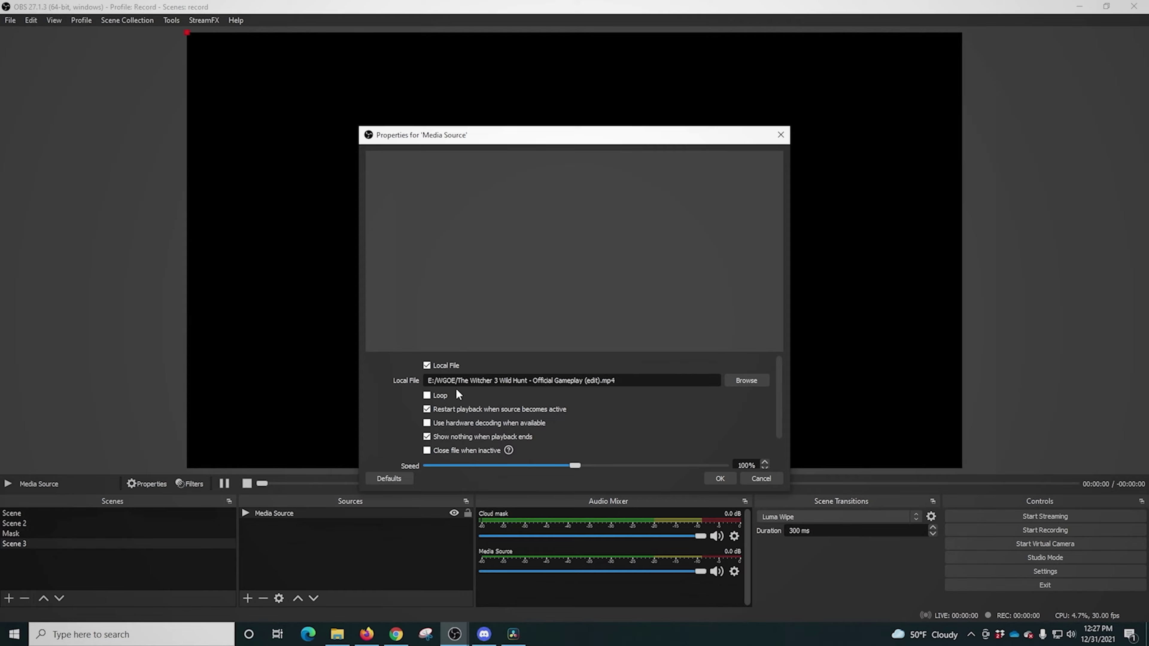
left_click(719, 478)
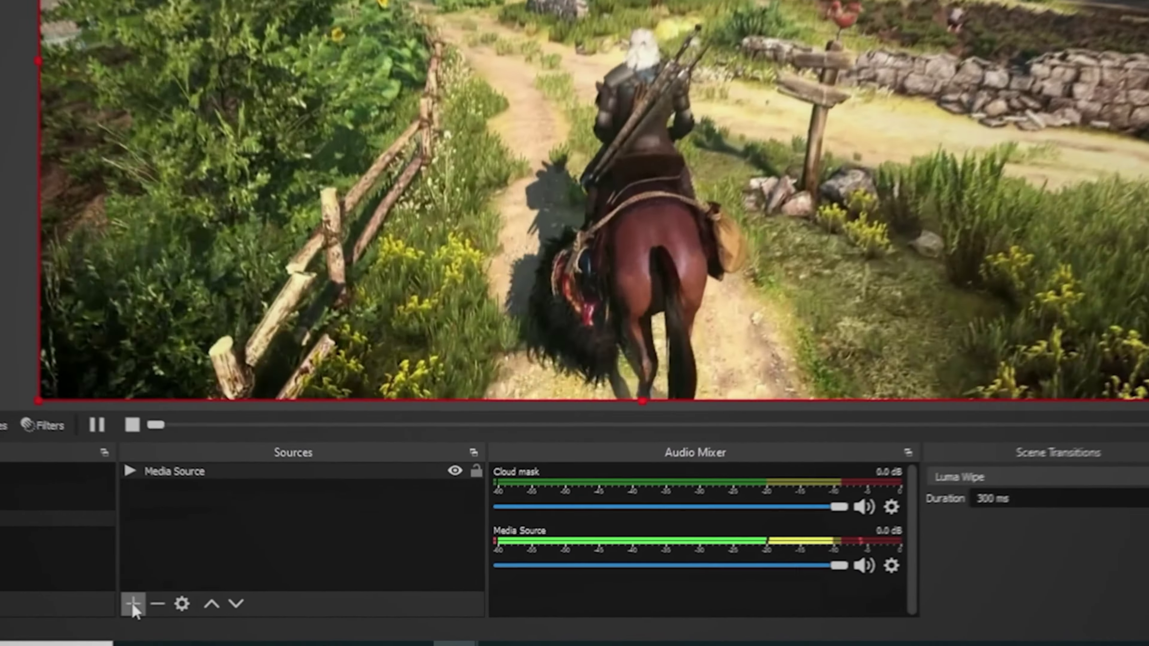
Add the existing Scene 2 as a source above the gameplay video and shrink it to about two-fifths of the canvas width.
left_click(247, 598)
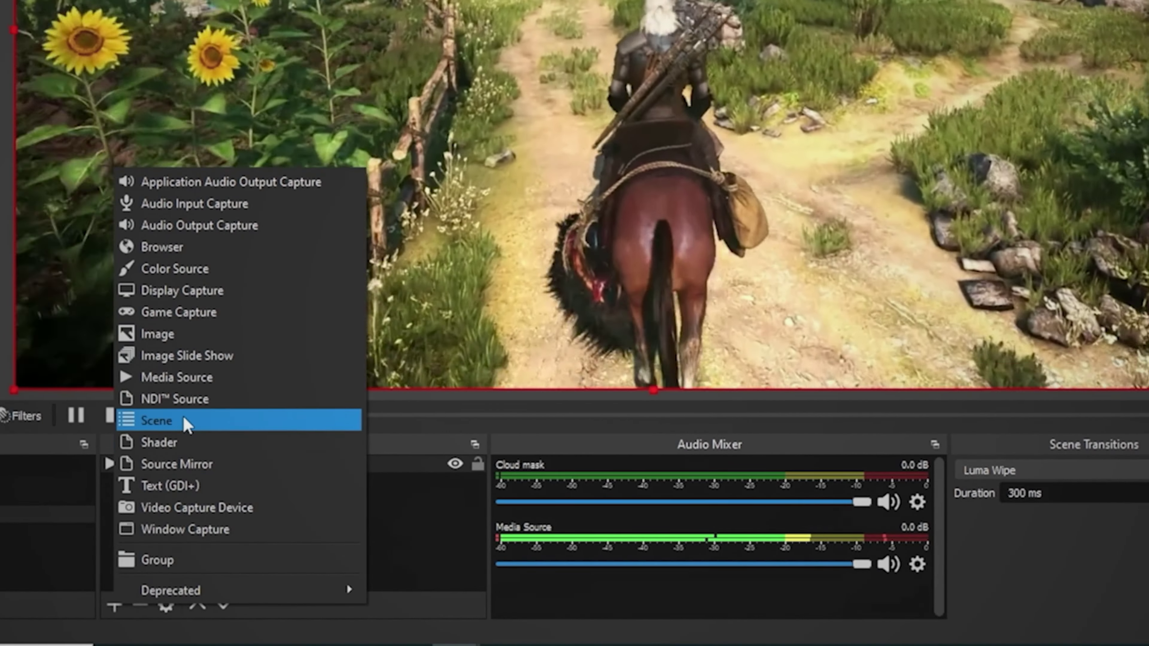
left_click(225, 422)
left_click(513, 114)
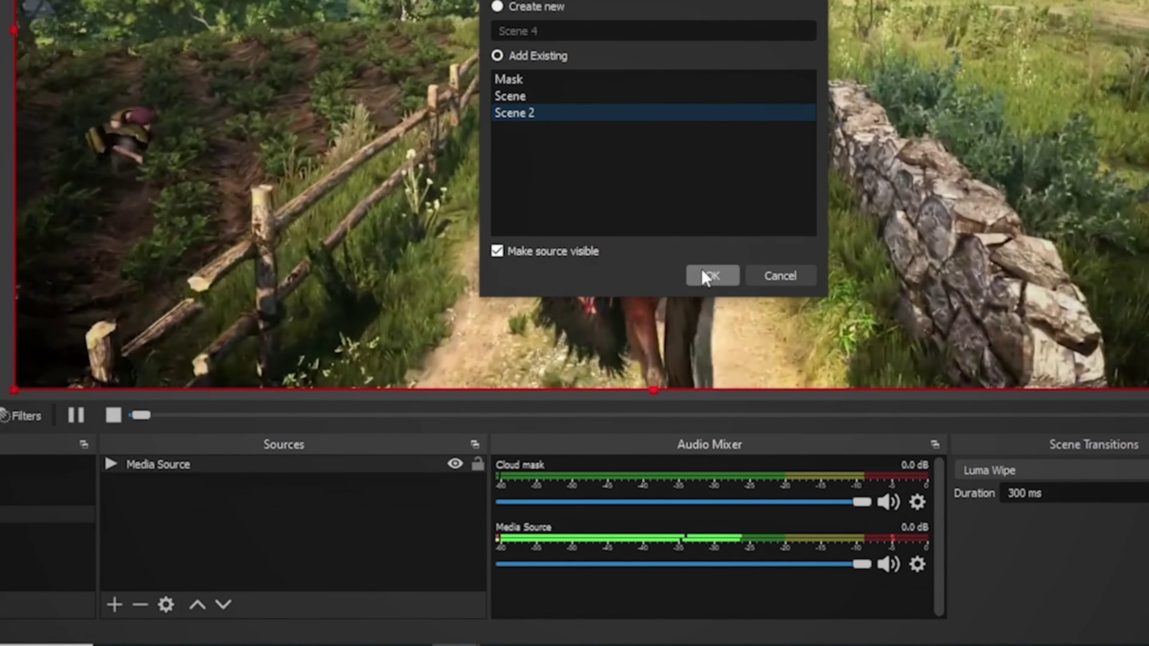
left_click(711, 275)
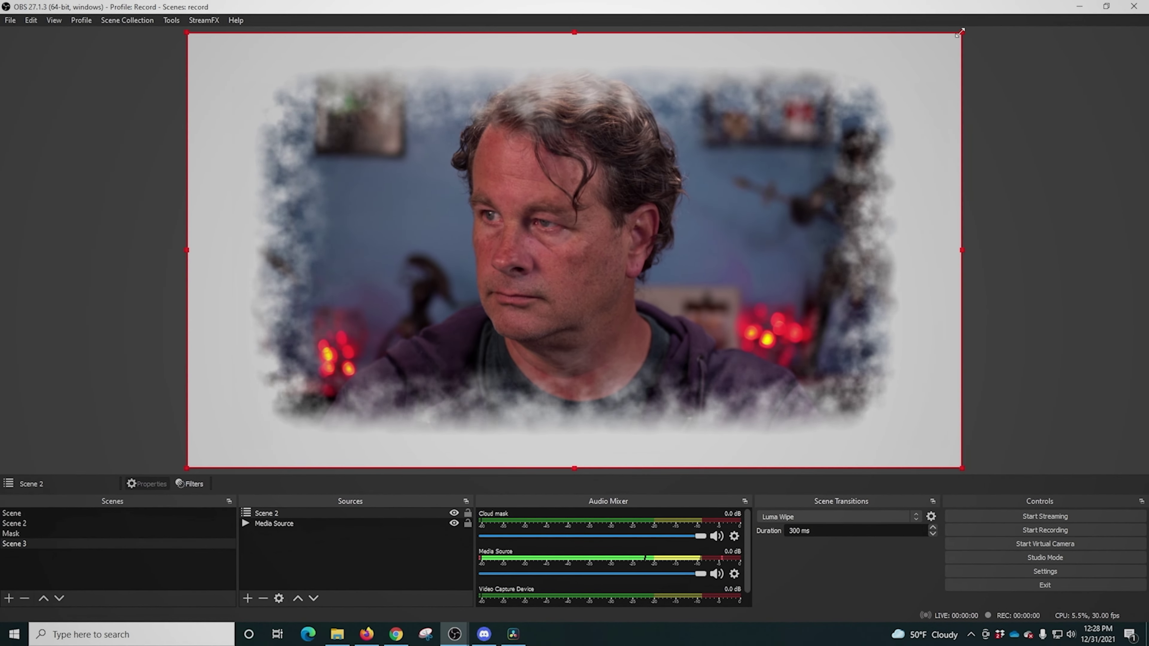
left_click_drag(962, 33, 424, 296)
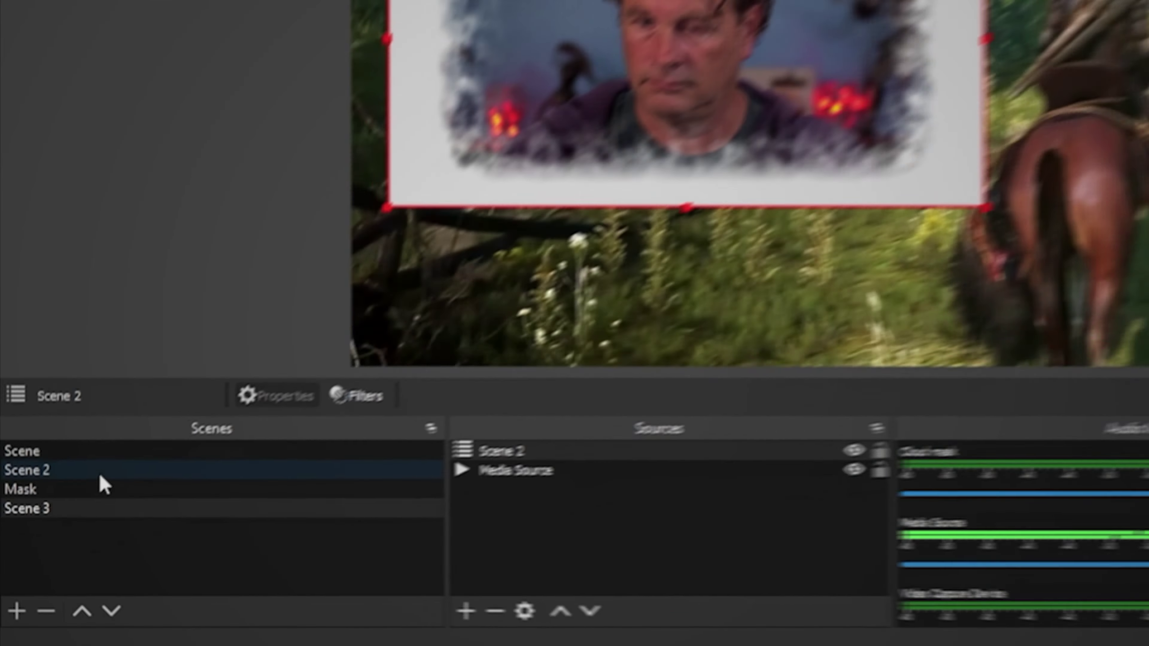
Hide the Color Source in Scene 2, and move the nested camera scene to the right side of the gameplay in Scene 3.
left_click(49, 525)
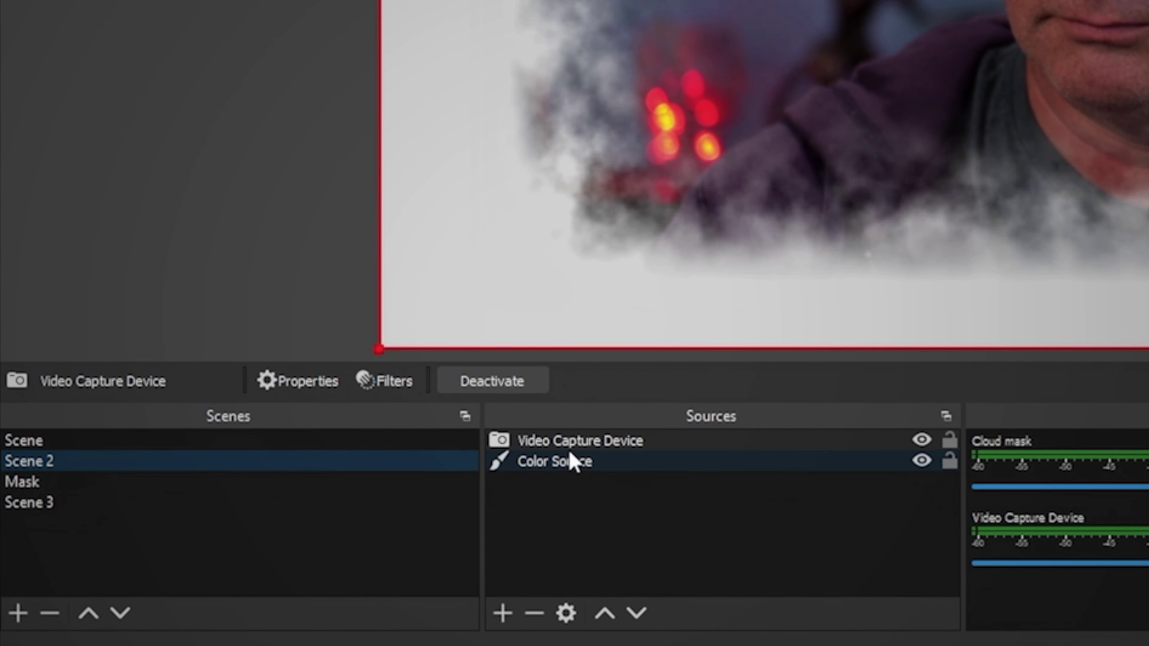
left_click(921, 460)
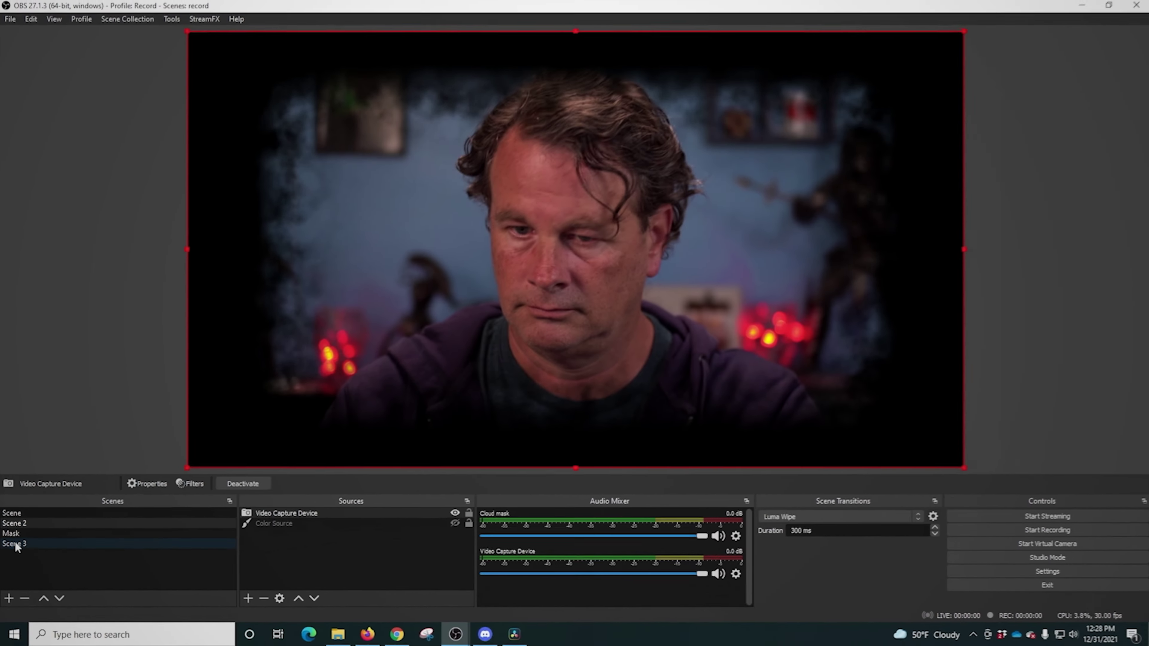
left_click(181, 503)
left_click_drag(403, 301, 819, 299)
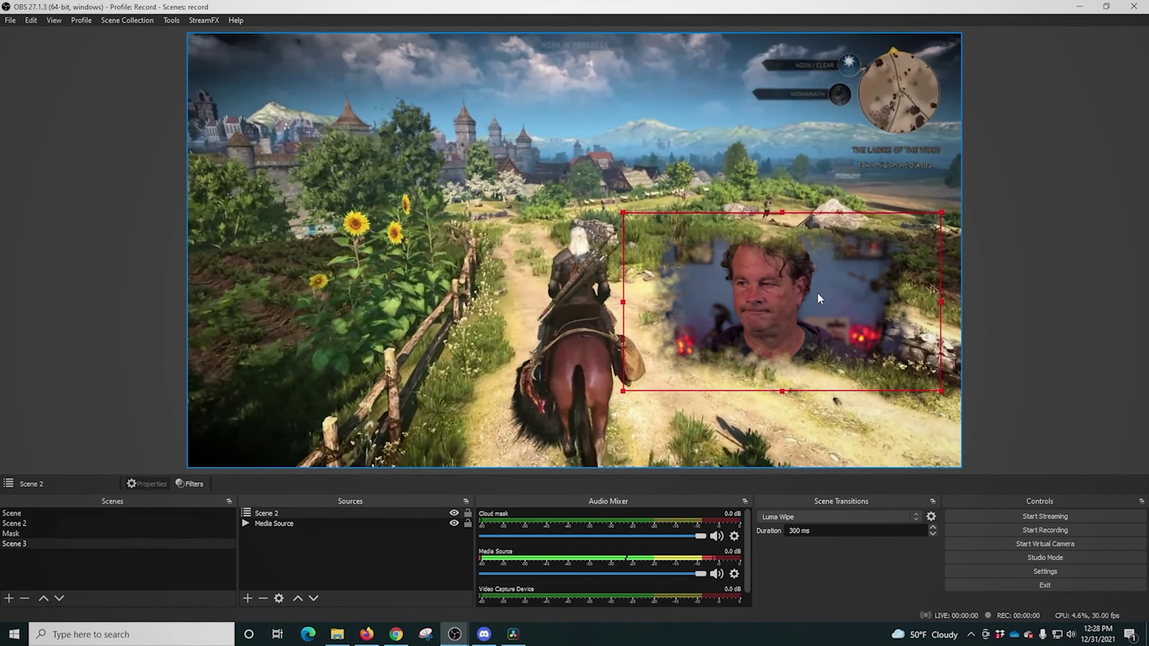